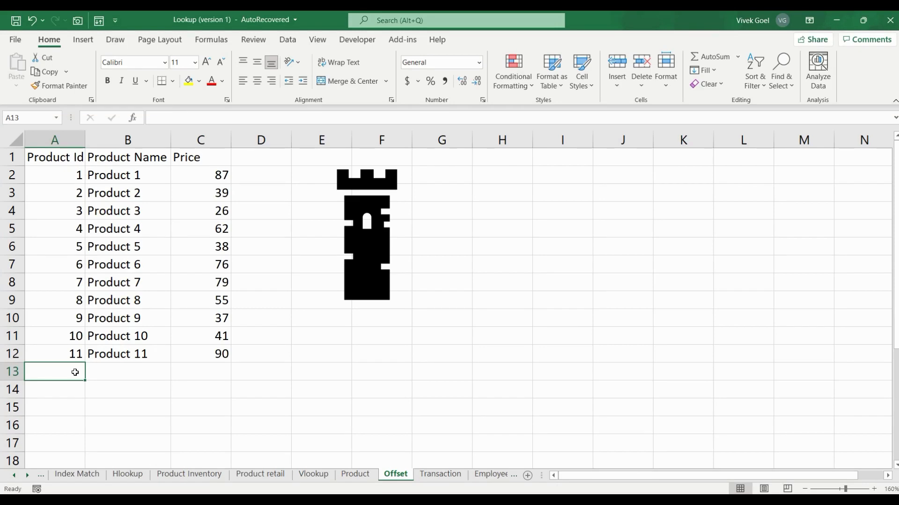
Step: Enter a test product id 12 in A13 on the Offset sheet, then clear it
click(140, 373)
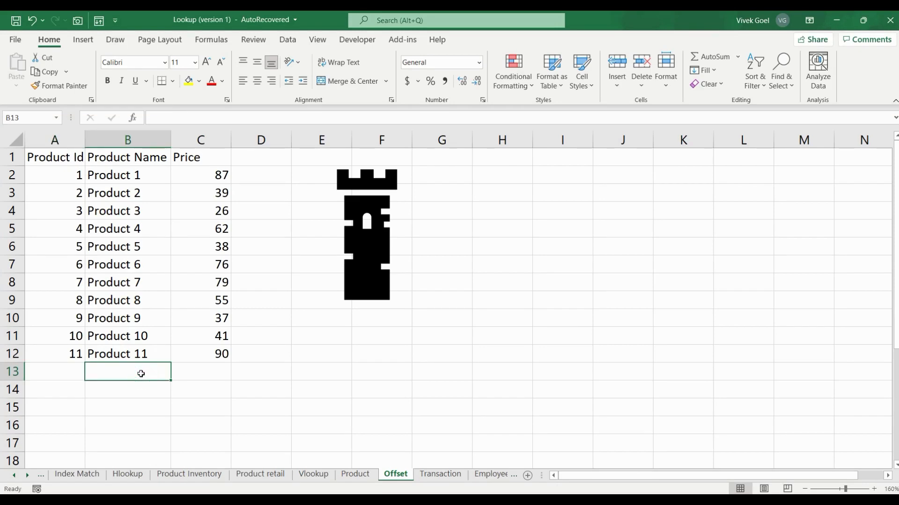
click(252, 382)
click(66, 372)
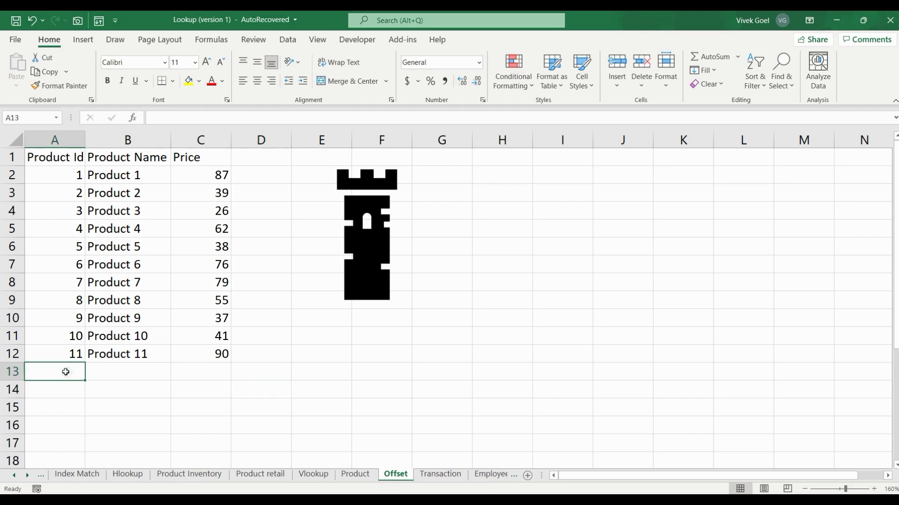
text(12)
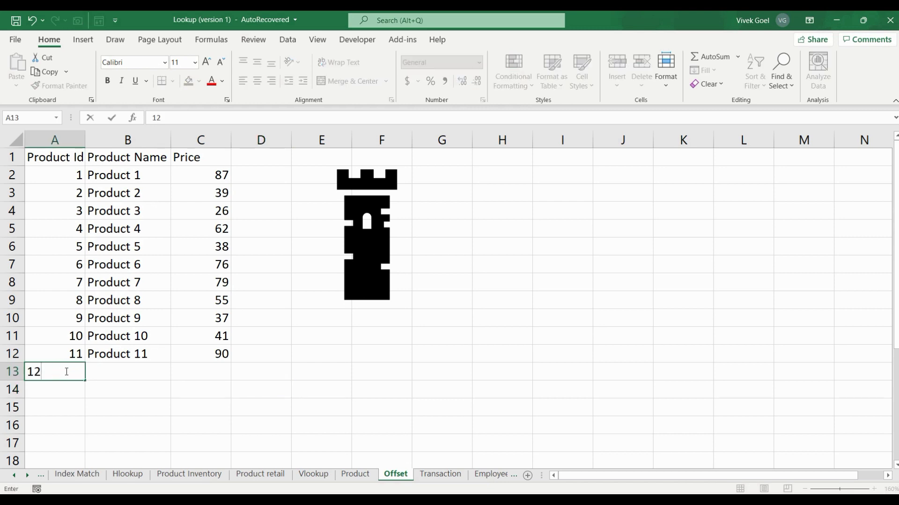
click(123, 373)
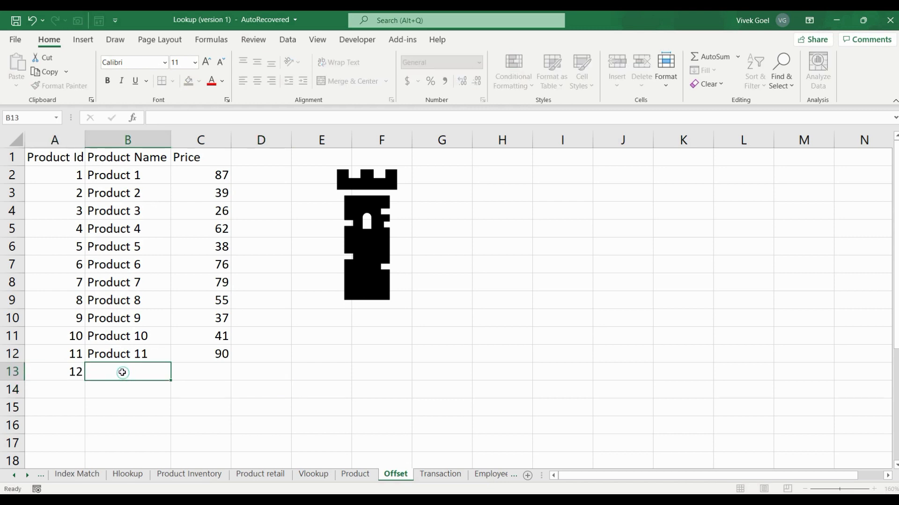
click(76, 373)
key(Delete)
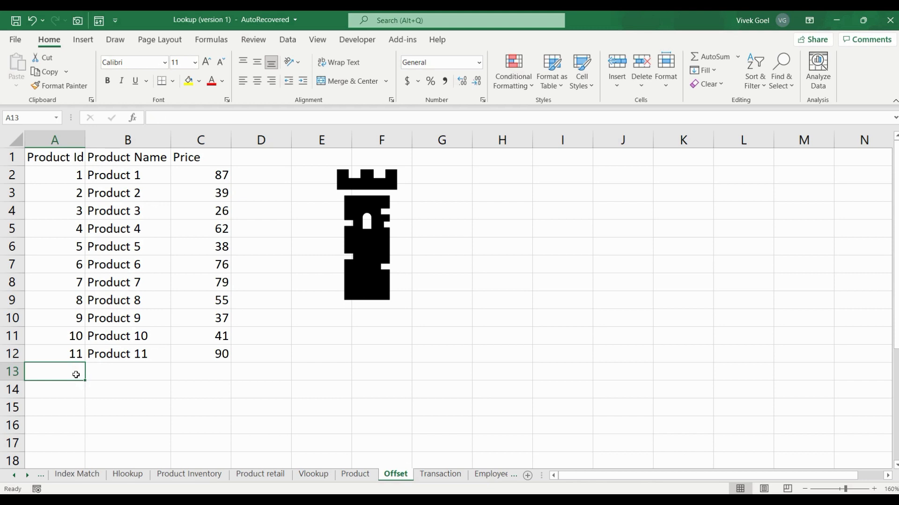
Step: On the Transaction sheet, try Prod Id 12 in C2, then undo it back to 11
click(440, 474)
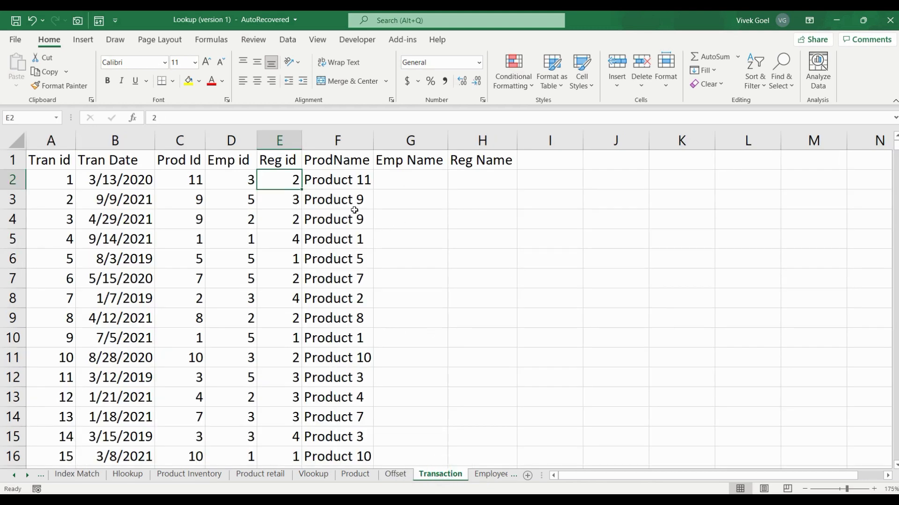
click(342, 179)
click(288, 177)
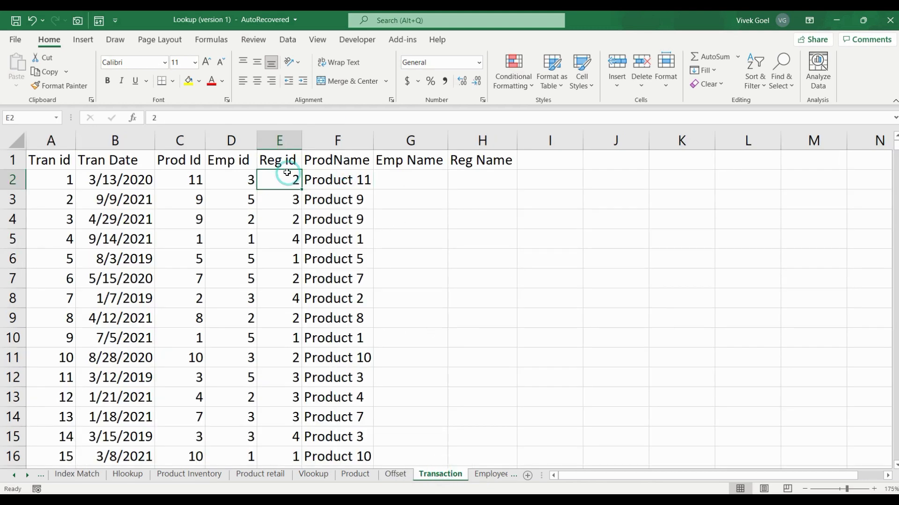
click(186, 179)
text(12)
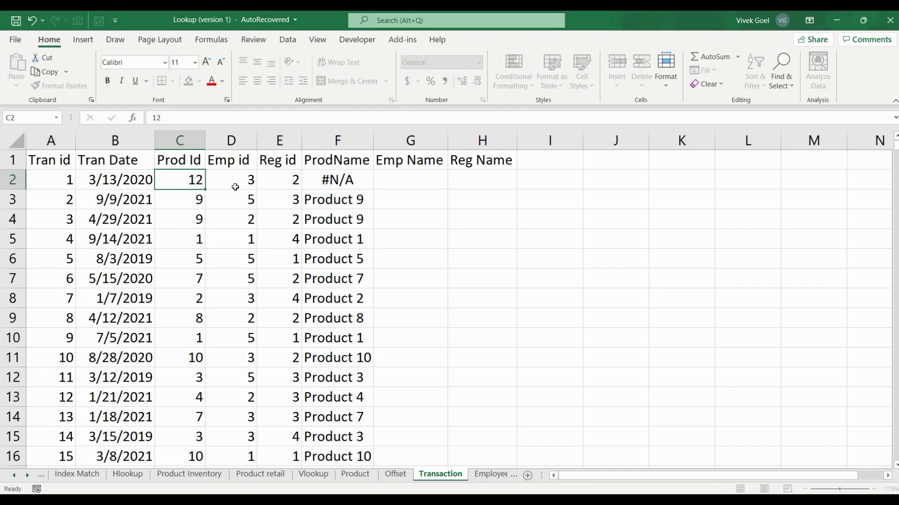
key(Return)
key(ctrl+z)
key(ctrl+z)
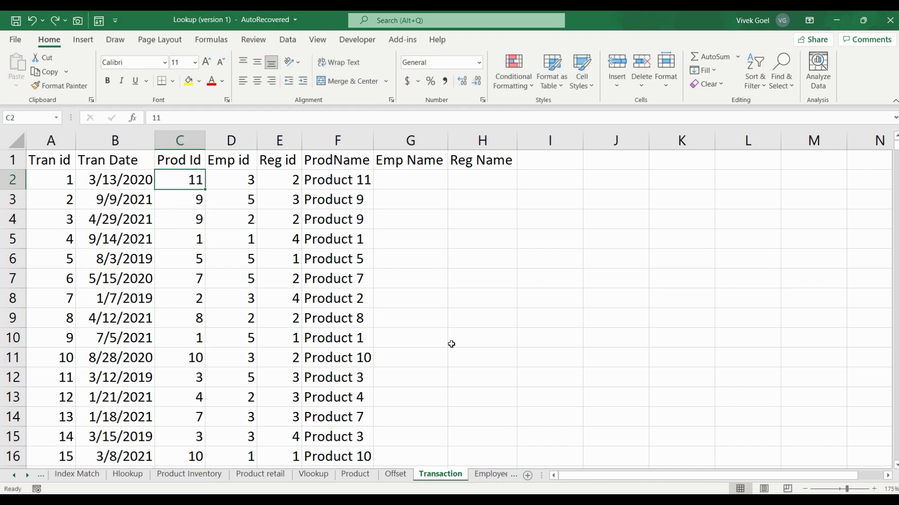
Step: Back on the Offset sheet, abandon an OFFSET formula in H6 and enter the word Land instead
click(395, 474)
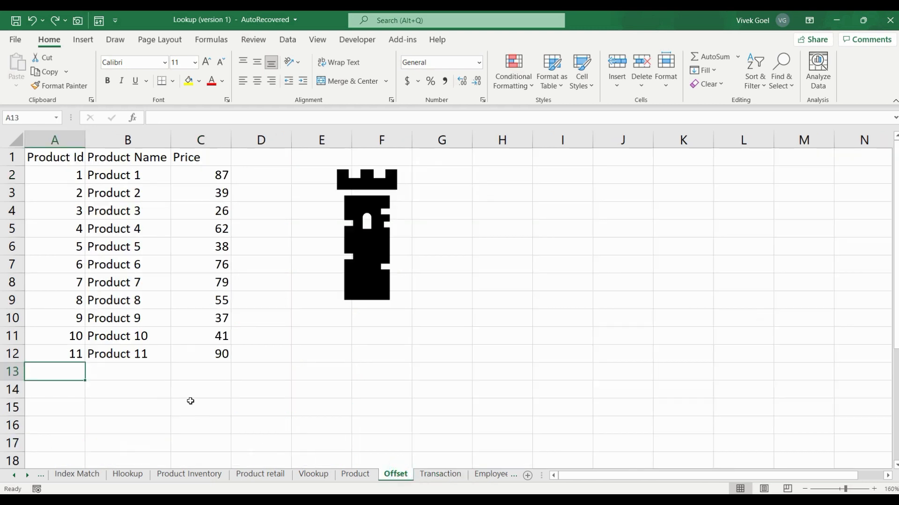
drag(210, 356, 77, 174)
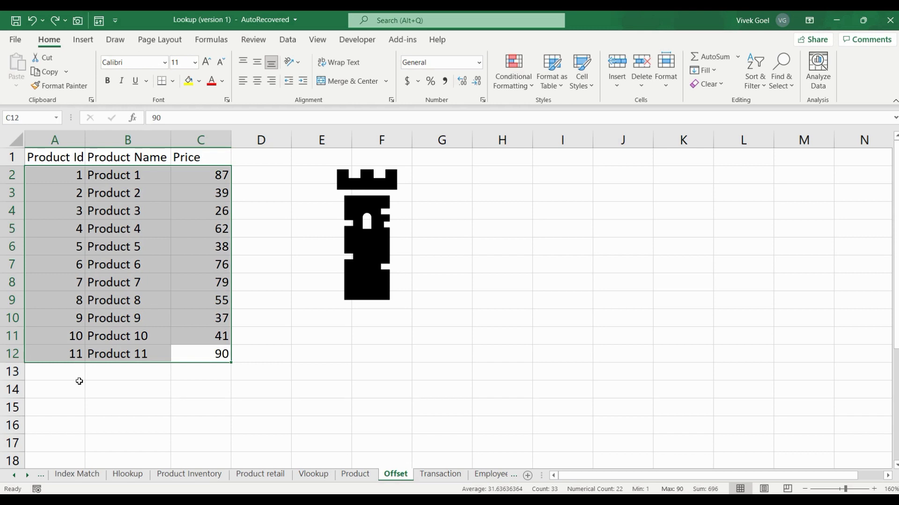
click(433, 243)
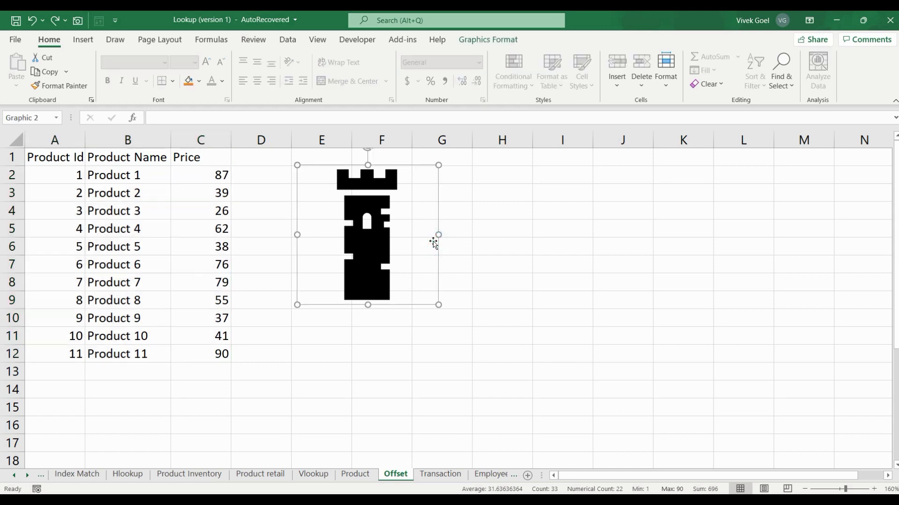
click(474, 243)
text(=off)
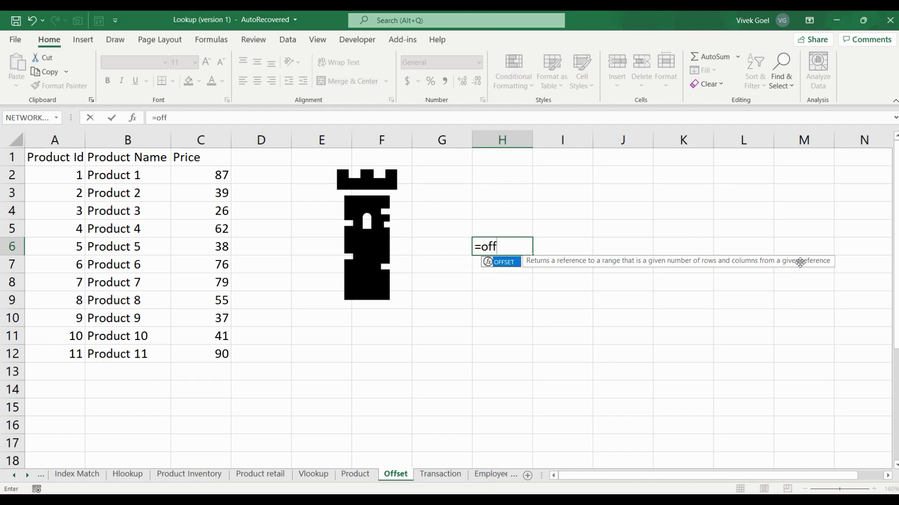
key(Escape)
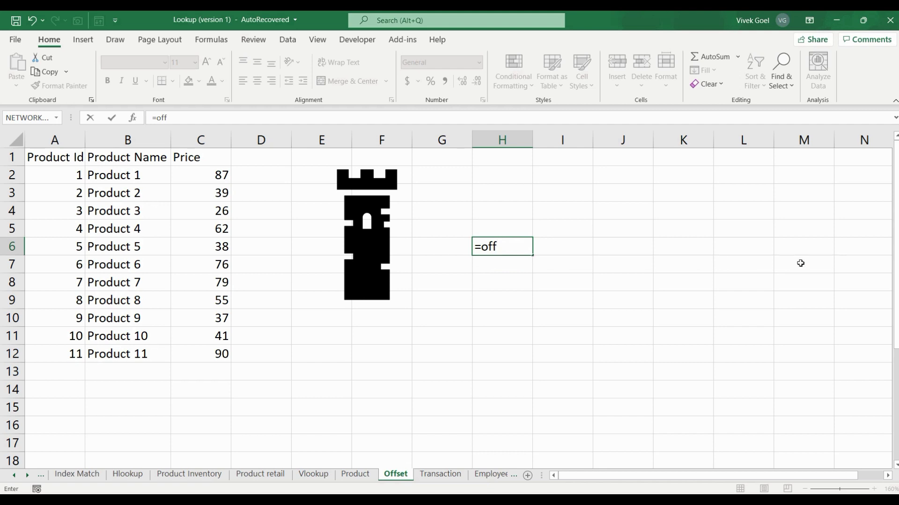
key(Escape)
text(Land)
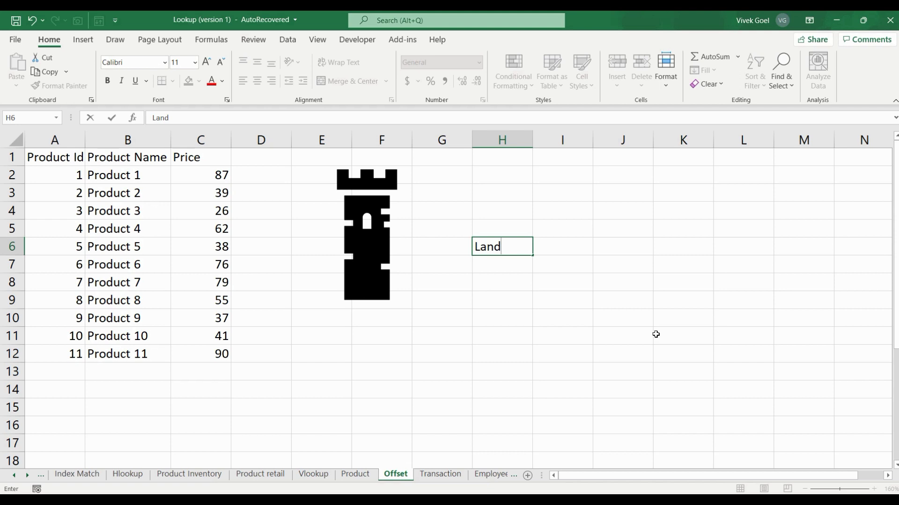
click(553, 298)
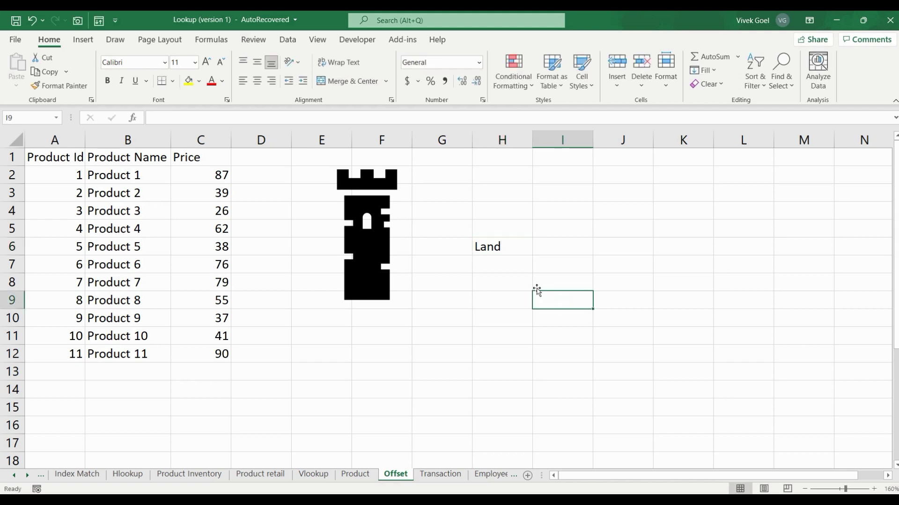
click(508, 248)
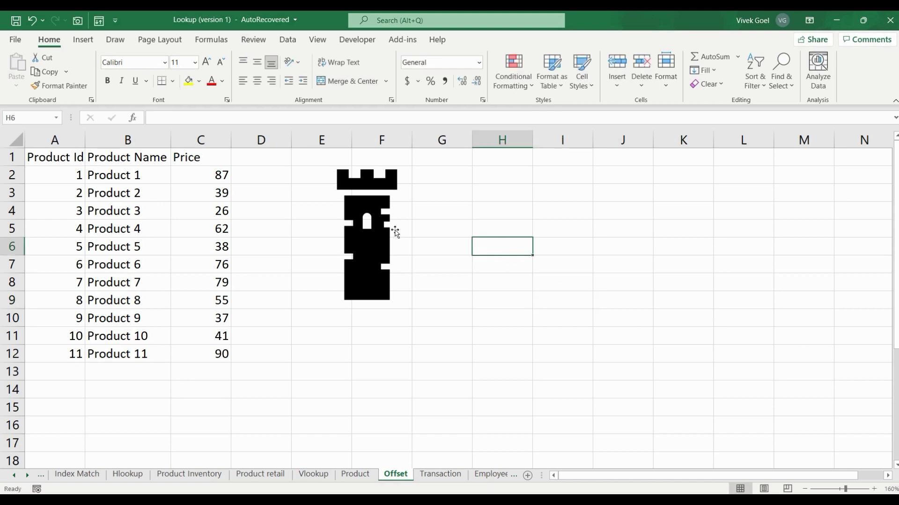
Step: Shrink the rook graphic slightly by its corner handle
click(379, 206)
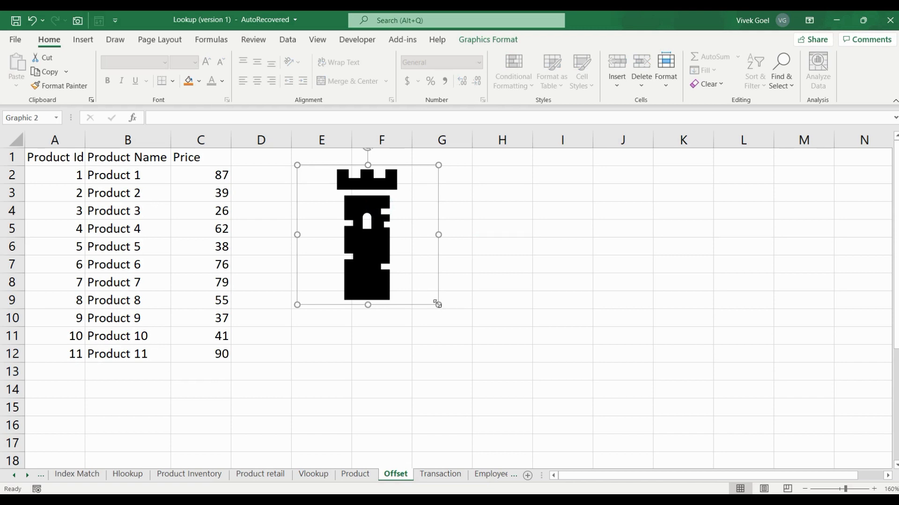
drag(438, 304, 435, 301)
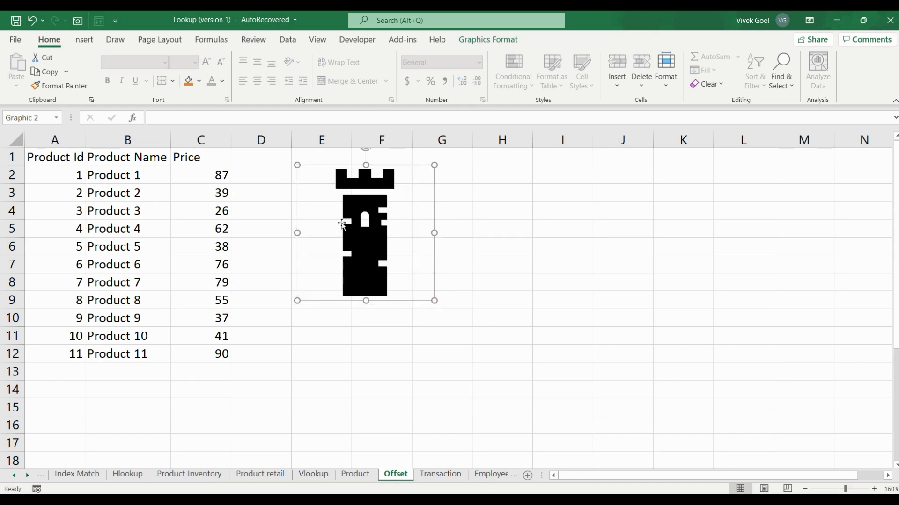
click(466, 217)
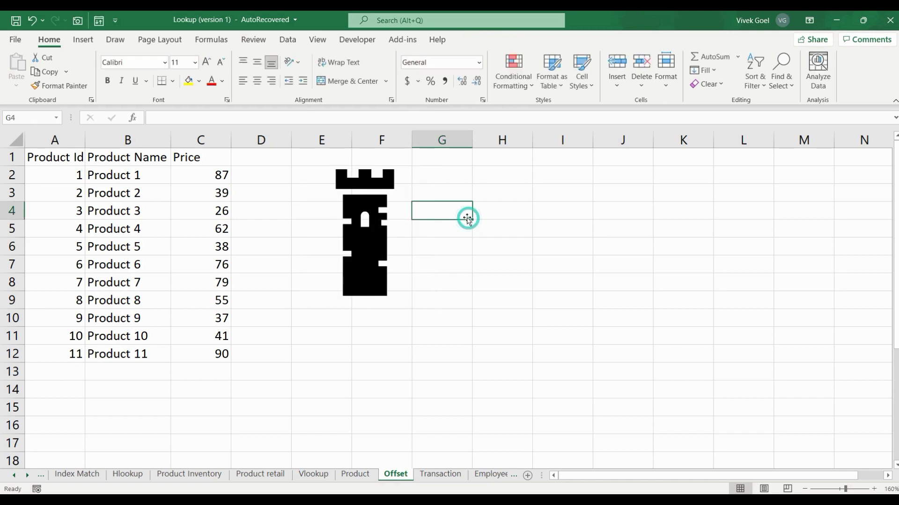
Step: Select H4:K10 and give it a yellow fill
key(Left)
click(468, 217)
key(Left)
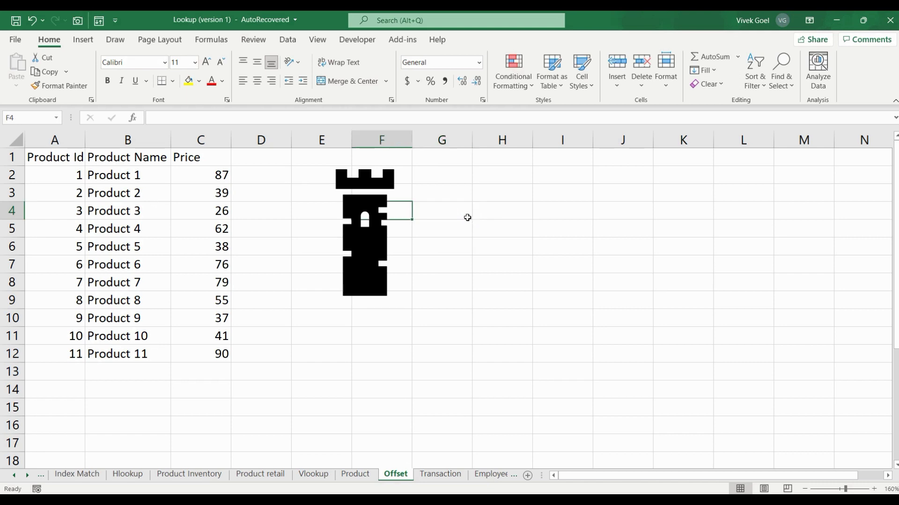
click(467, 218)
key(Right)
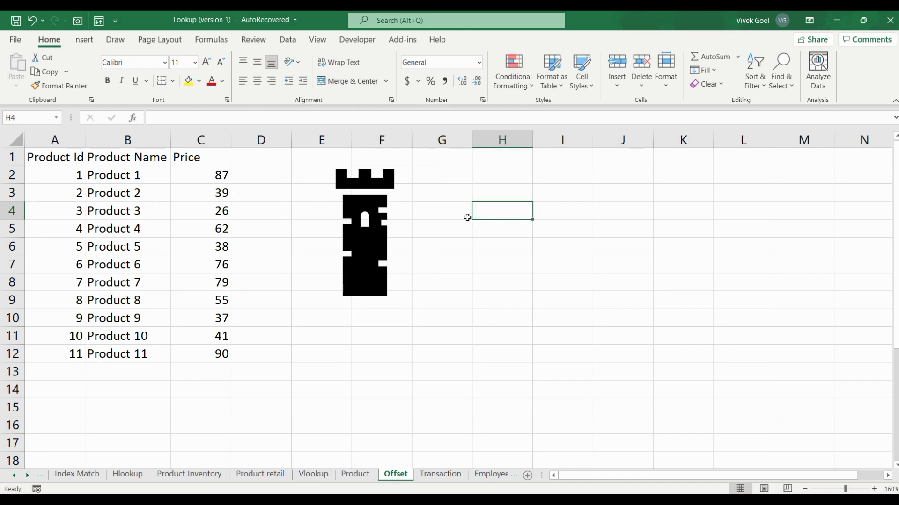
key(shift+Right)
key(shift+Right)
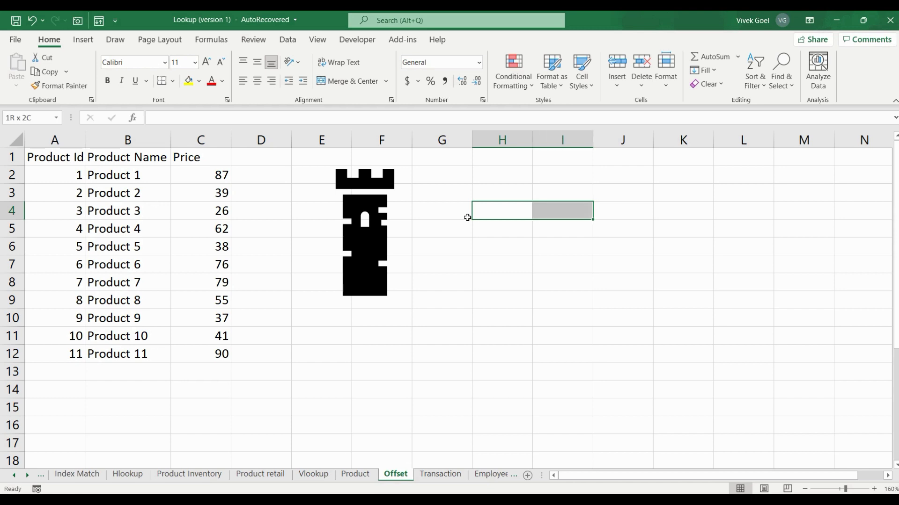
key(shift+Right)
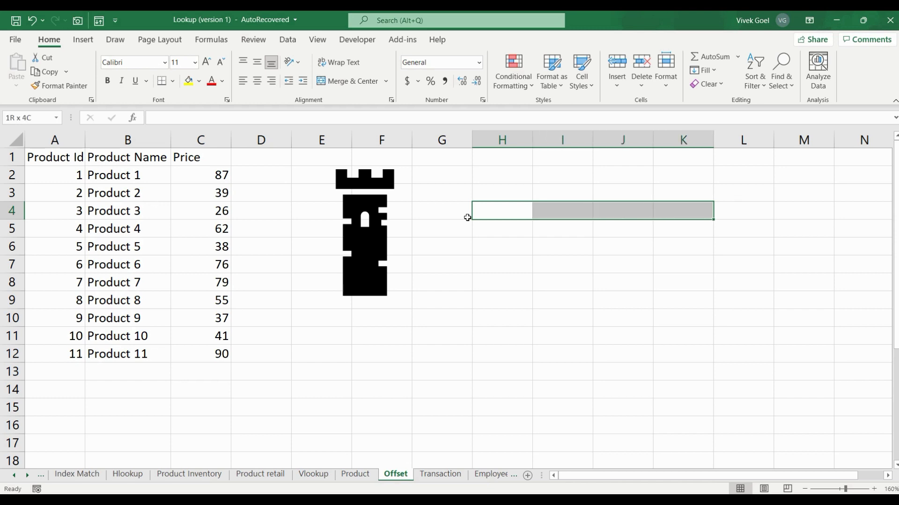
key(shift+Down)
key(shift+Down)
key(shift+Down)
key(shift+Down)
key(shift+Down)
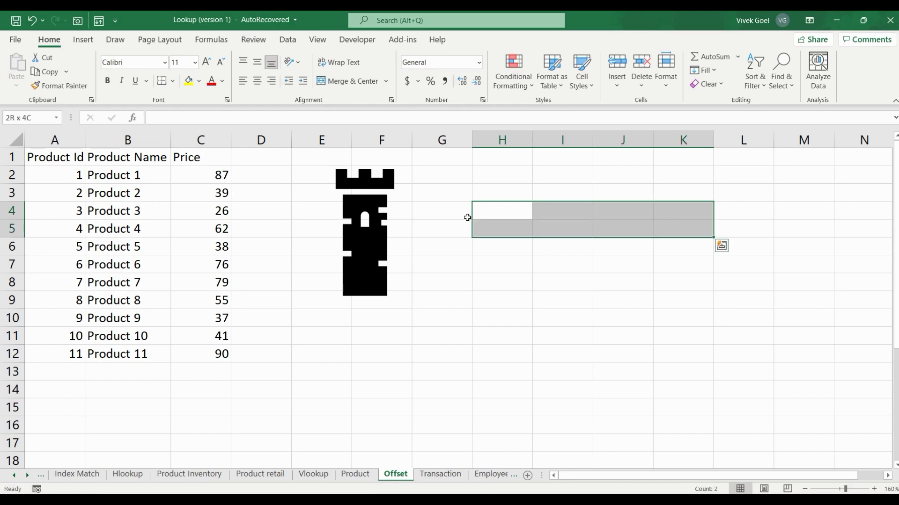
key(shift+Down)
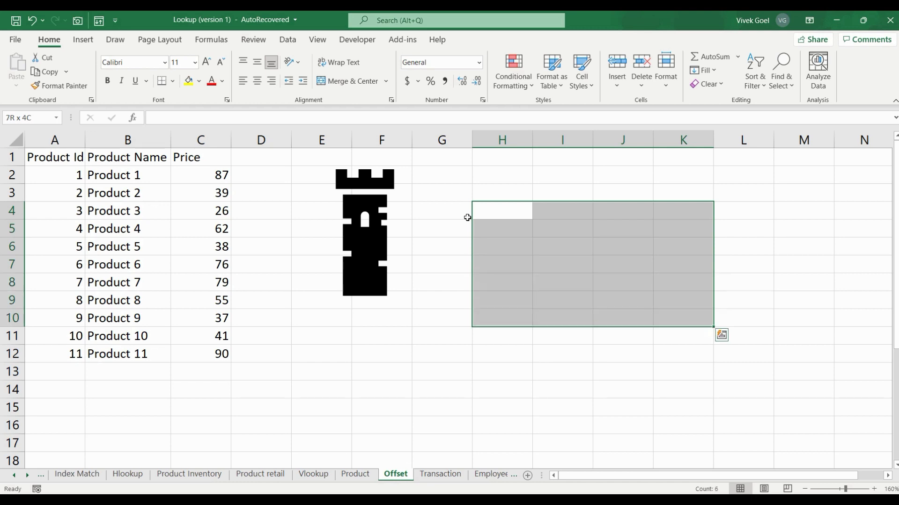
click(189, 81)
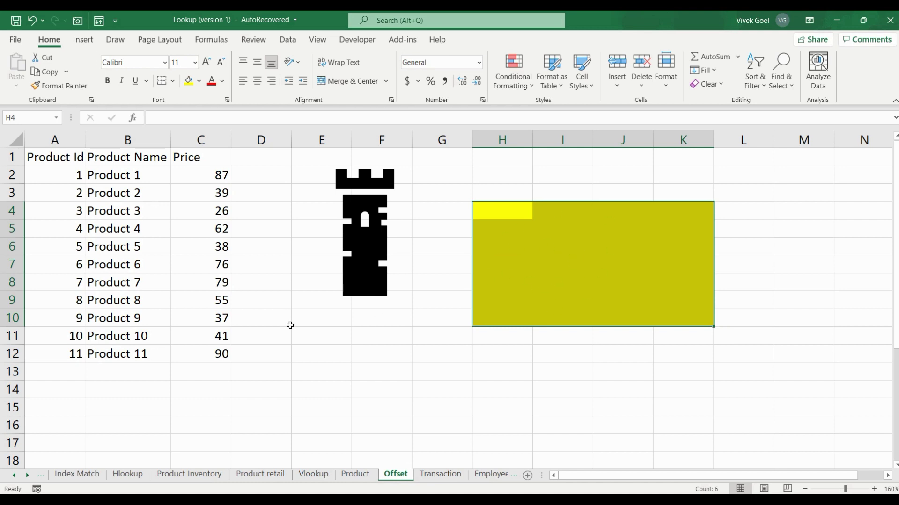
Step: In C15 begin =OFFSET($A$1,1, anchoring on absolute A1 with a row offset of 1
click(203, 413)
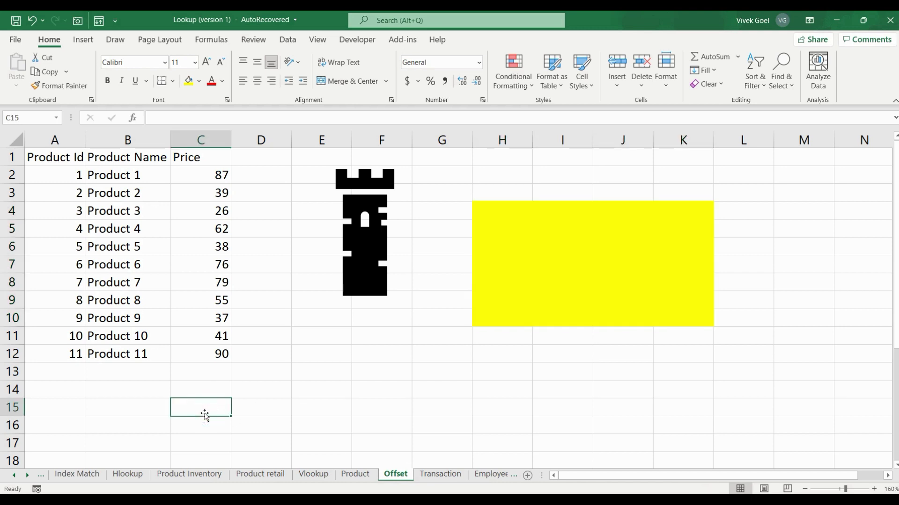
text(=off)
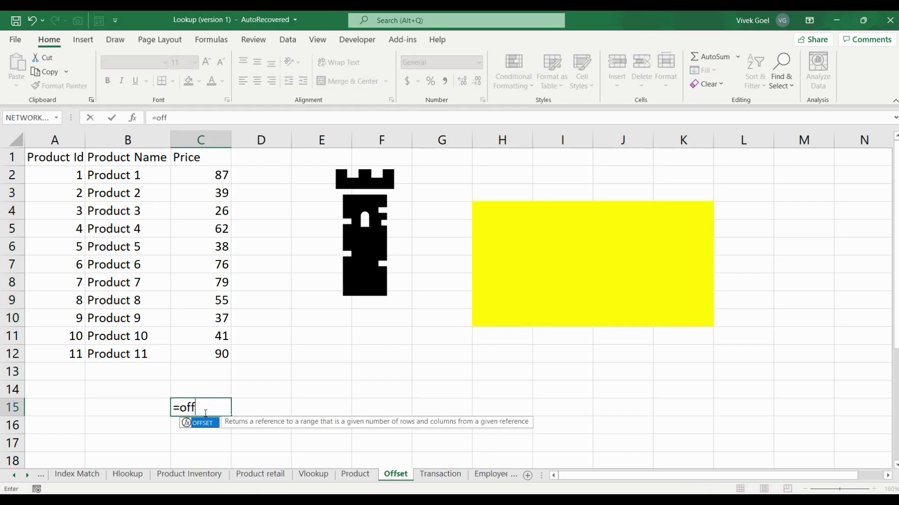
key(Tab)
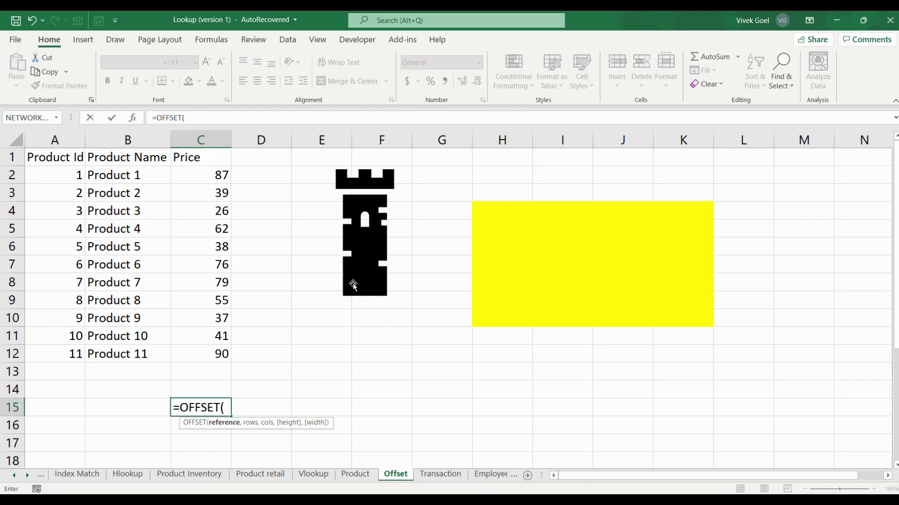
click(65, 158)
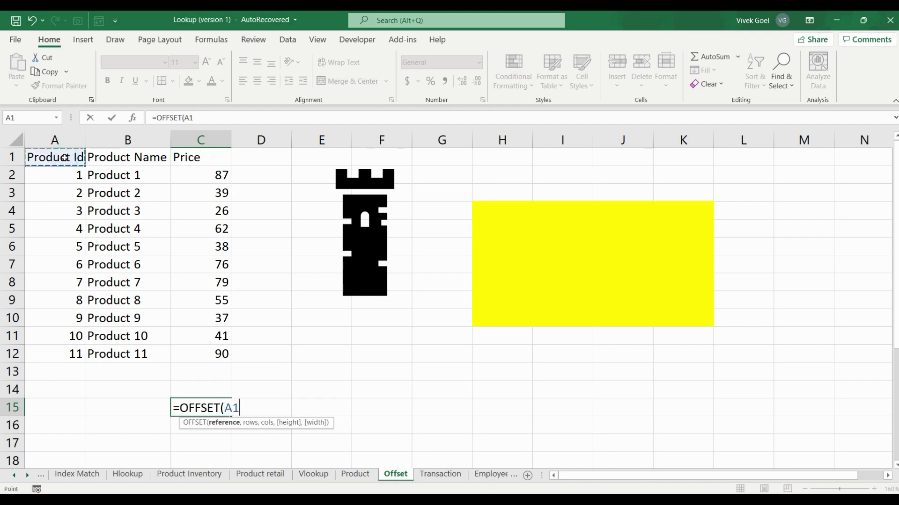
key(F4)
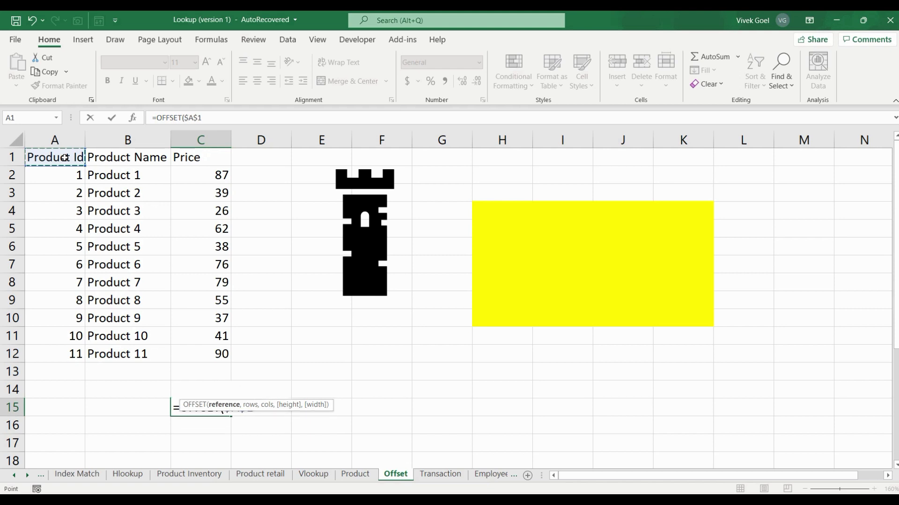
click(232, 115)
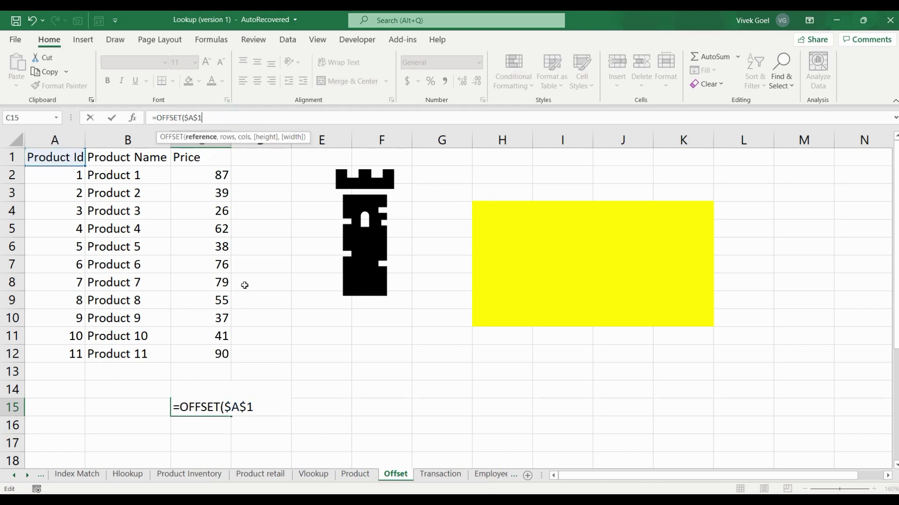
text(,1)
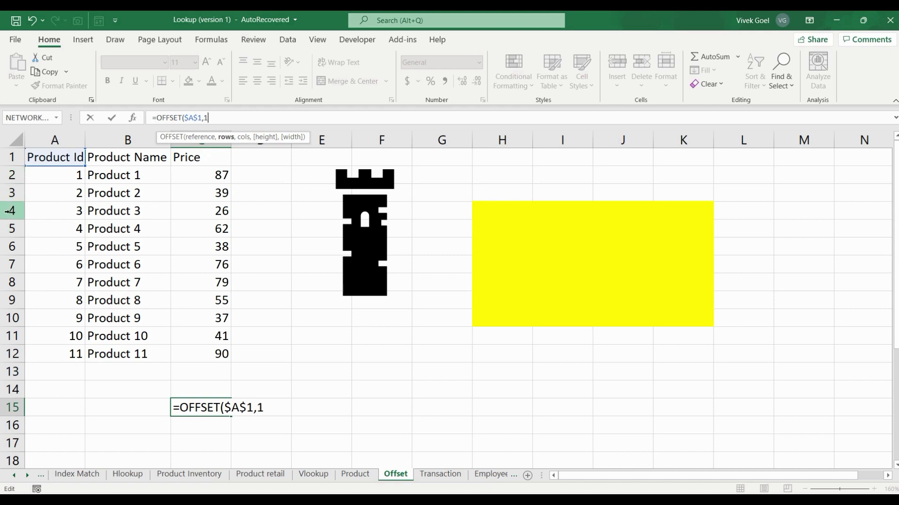
Step: Add column offset 0 and start a COUNTA function for the height argument
text(,)
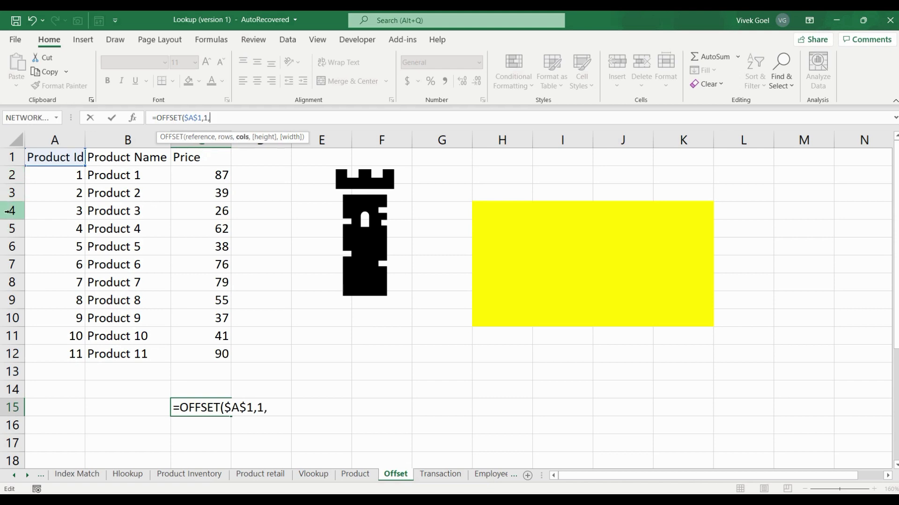
click(53, 140)
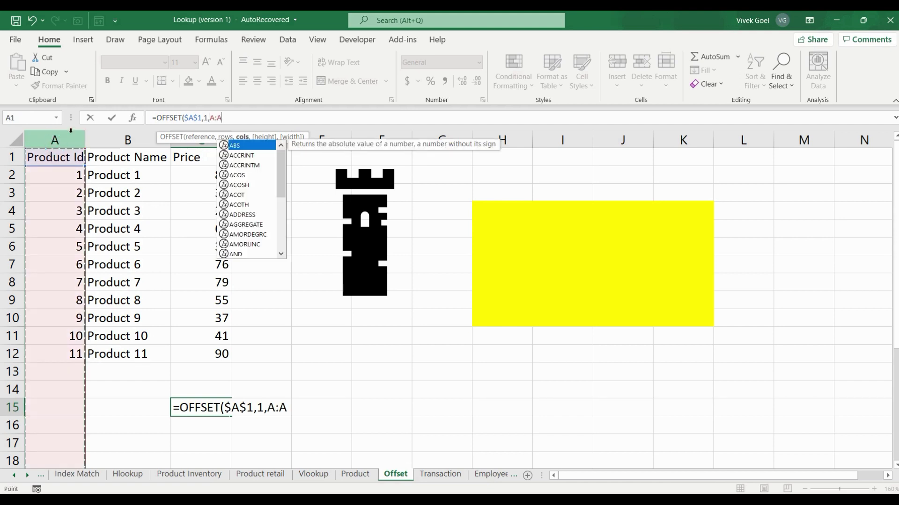
key(BackSpace)
key(BackSpace)
text(0,)
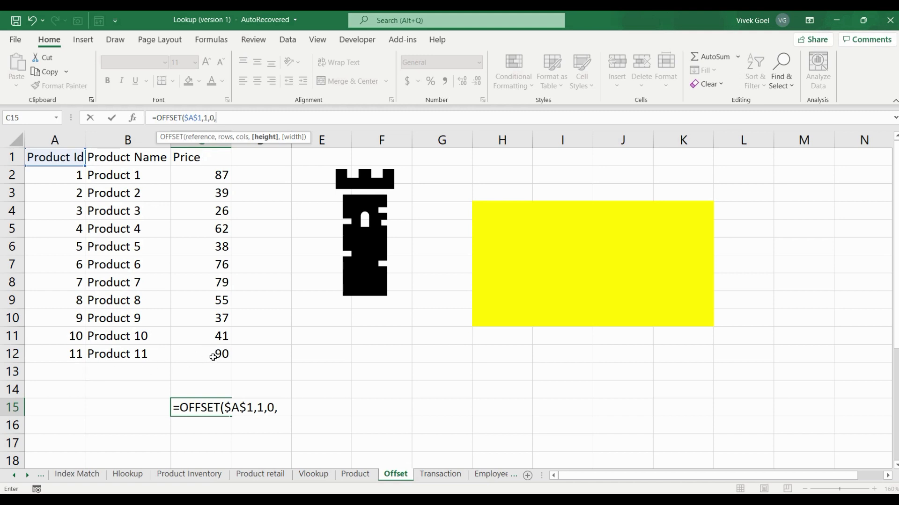
text(coun)
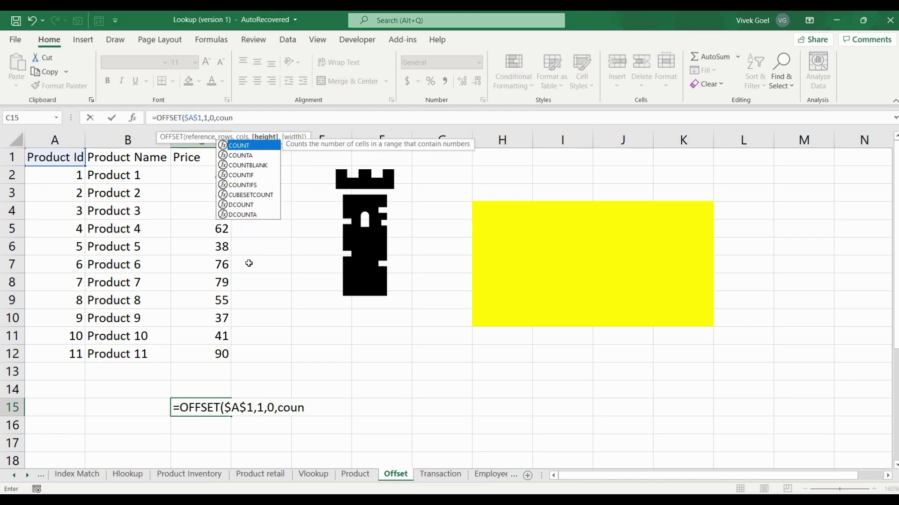
key(Down)
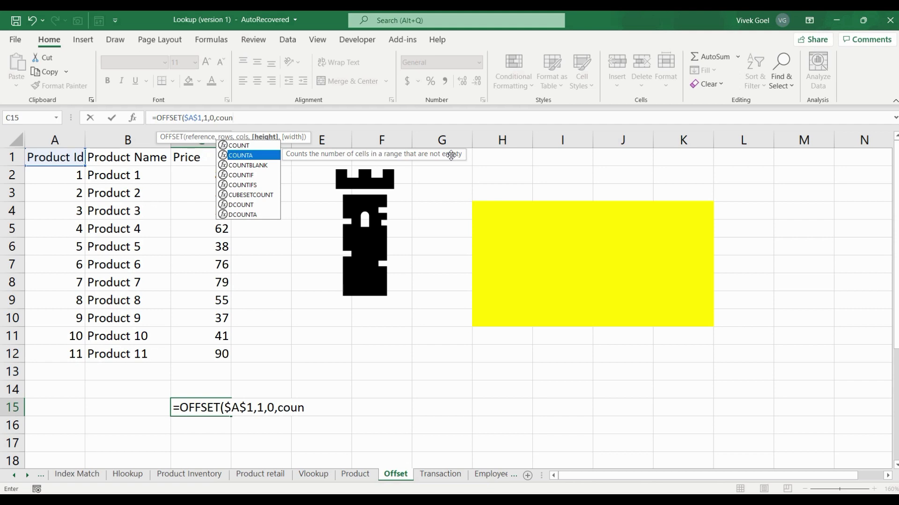
key(Tab)
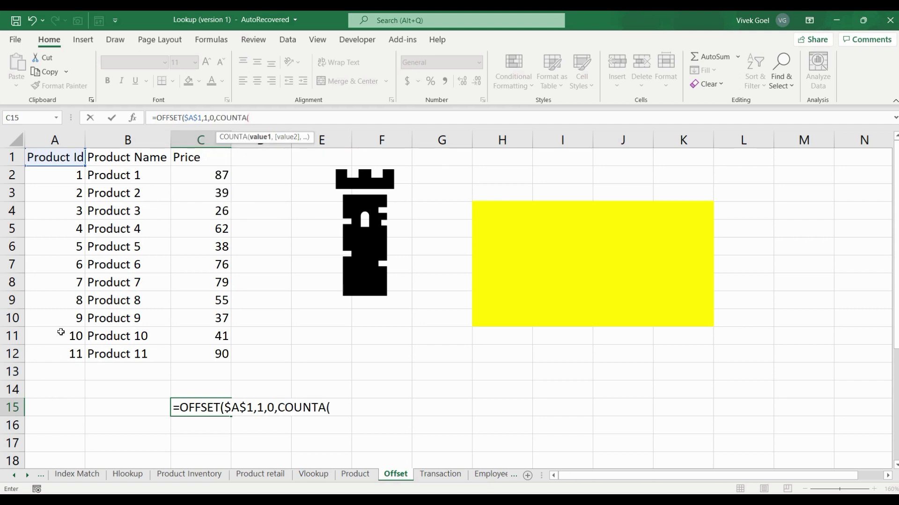
Step: Finish with height COUNTA(A:A)-1 and width COUNTA(1:1), committing so the table spills from C15
click(75, 142)
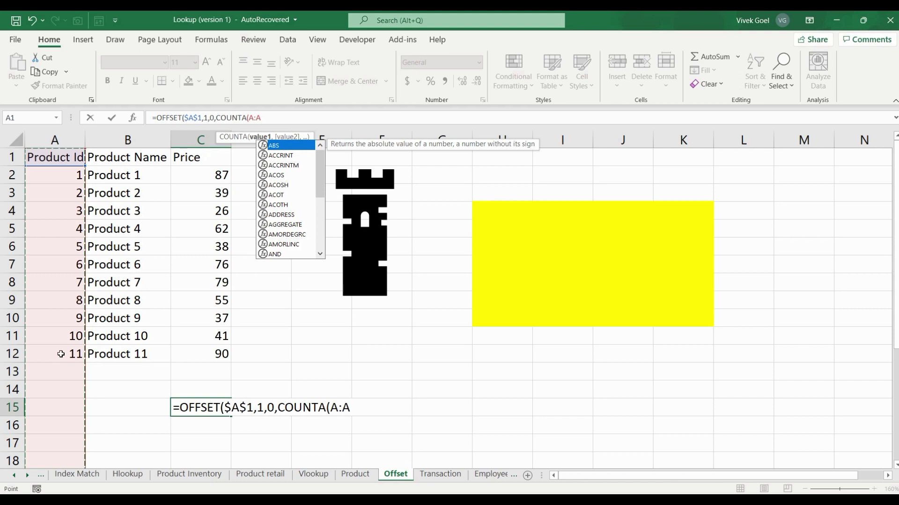
text())
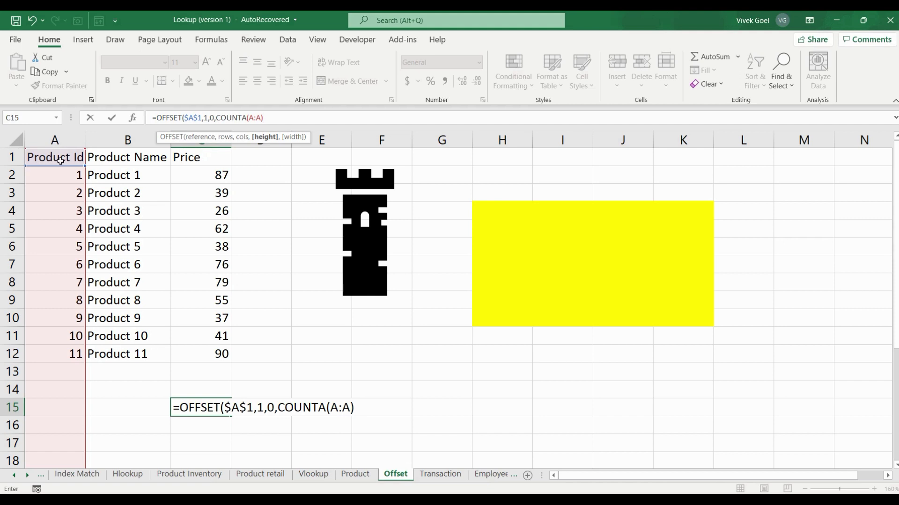
text(-1)
text(,counta)
key(Tab)
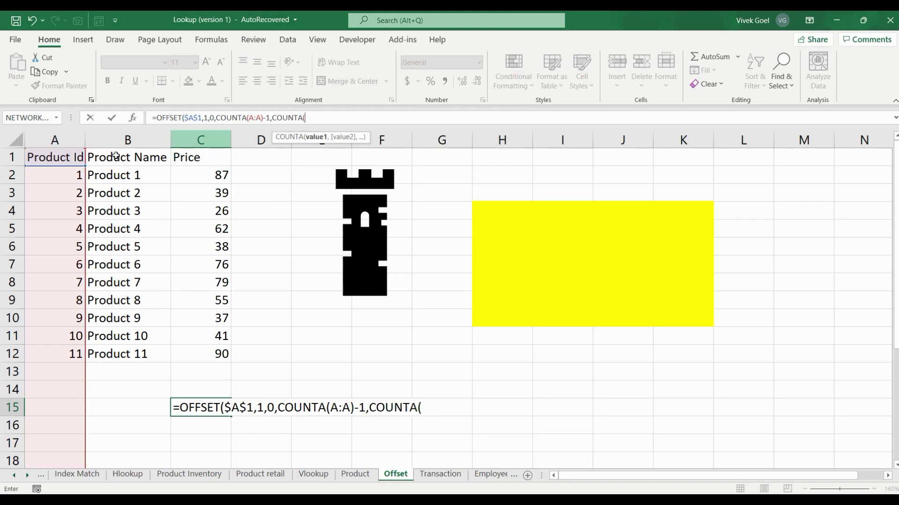
click(10, 154)
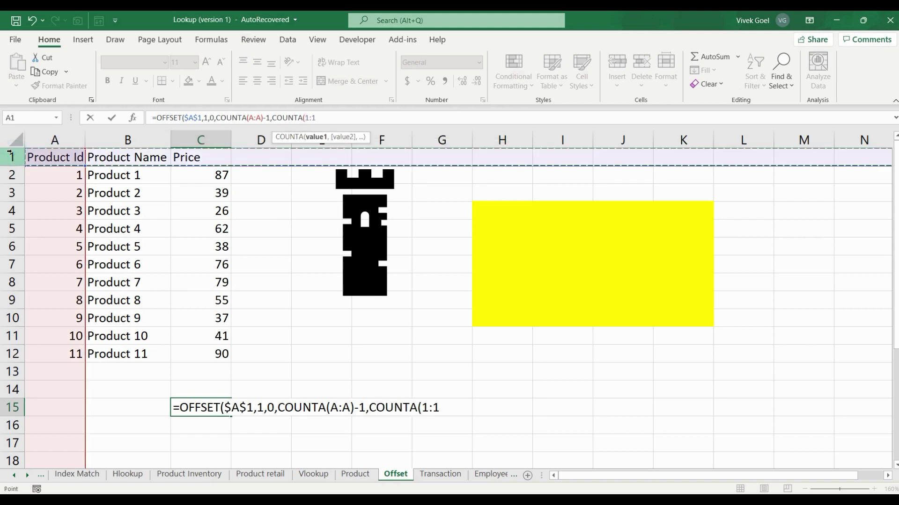
text())
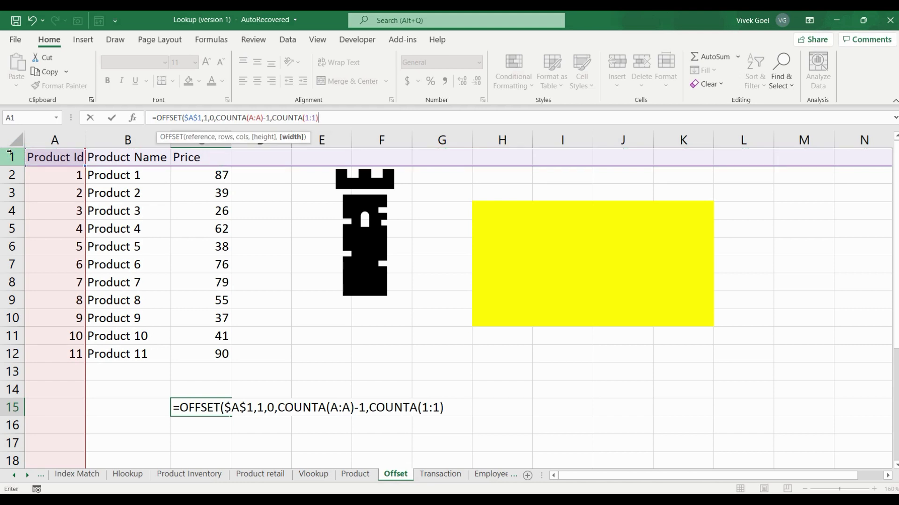
text())
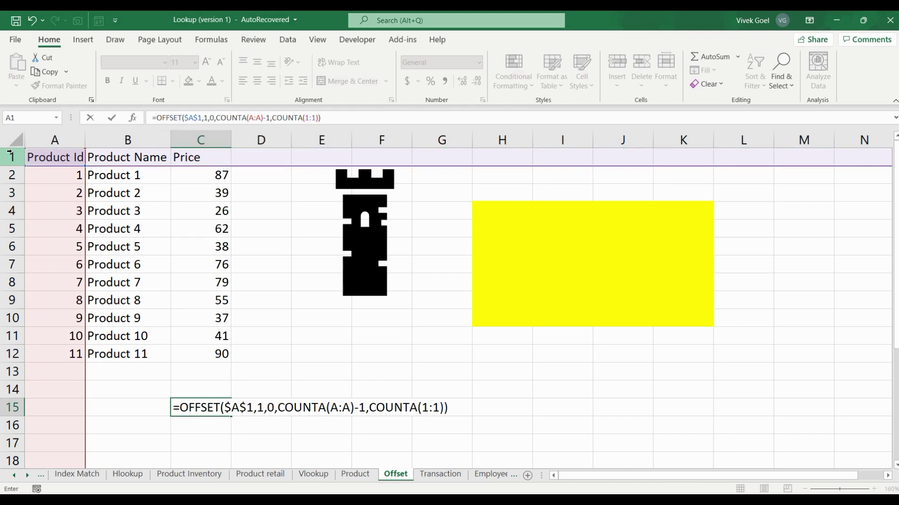
key(Return)
key(Up)
Step: Add row 13 with Product Id 12, name Product 12 and price 90
key(Right)
key(Right)
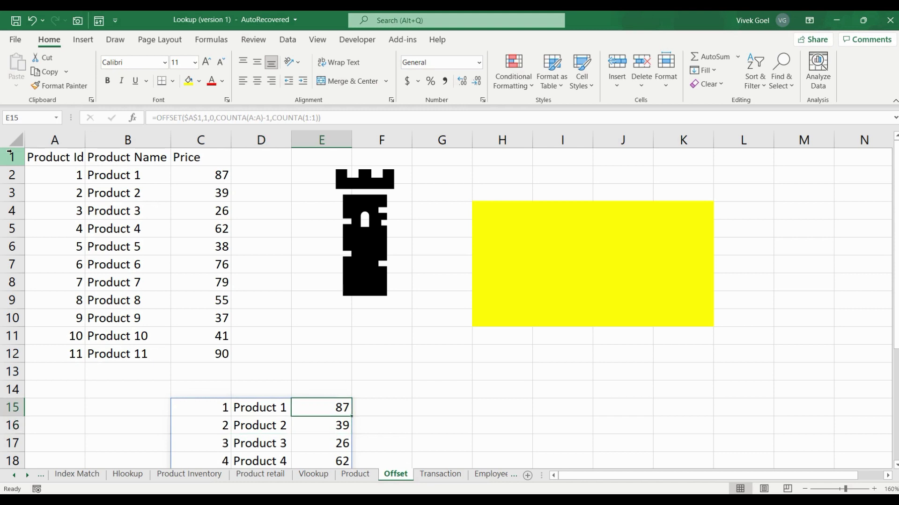
key(Down)
key(Down)
key(Down)
key(Down)
key(Down)
key(Down)
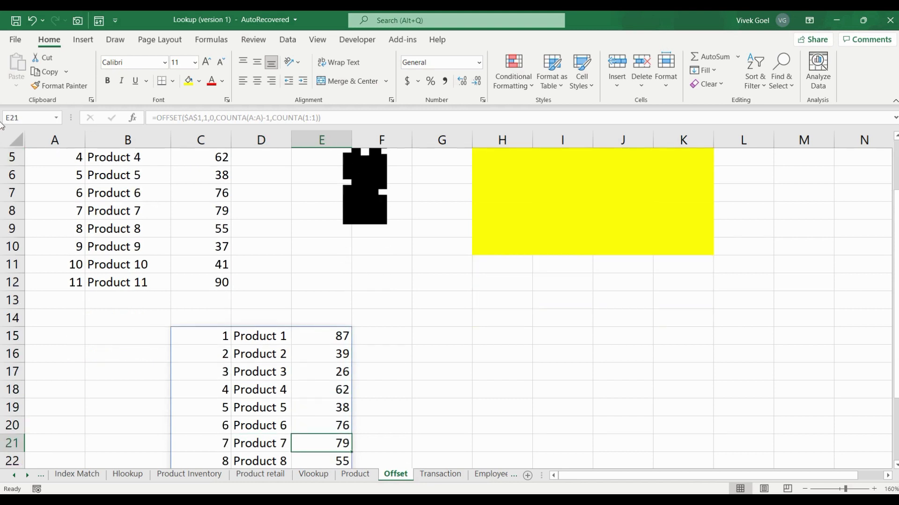
click(53, 300)
text(12)
key(Tab)
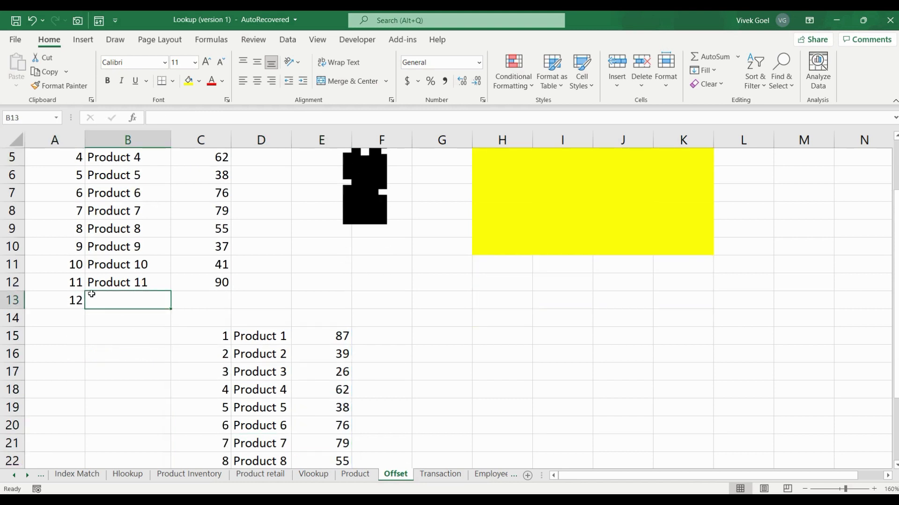
click(131, 282)
drag(169, 288, 170, 304)
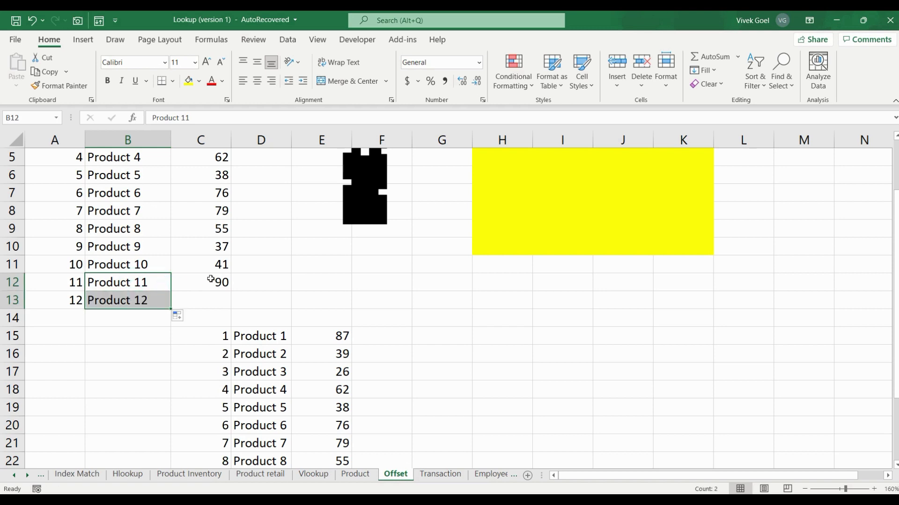
click(215, 282)
drag(231, 291, 230, 306)
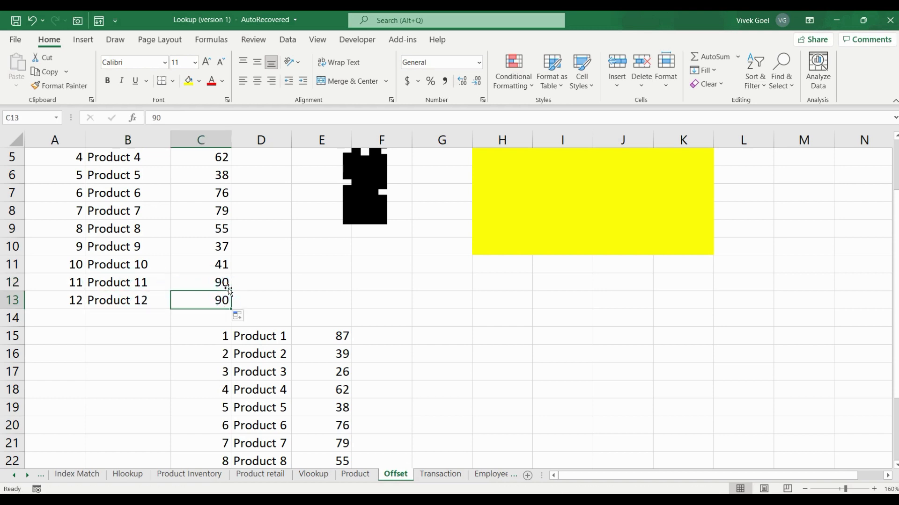
Step: Enter the header Quantity in D1 and check the spill widens
key(ctrl+End)
key(Left)
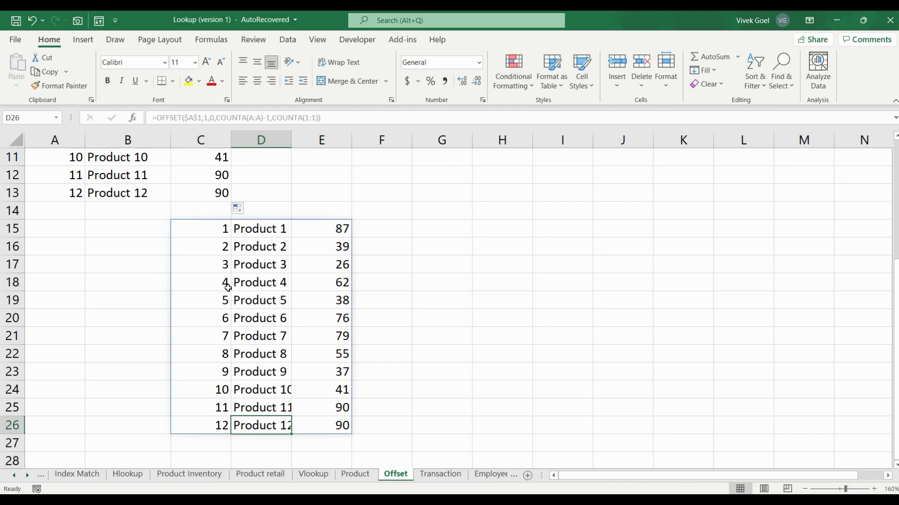
key(Up)
key(Up)
key(Up)
key(Up)
key(Up)
key(Up)
key(Up)
key(Up)
key(Up)
key(Up)
key(ctrl+Up)
key(ctrl+Up)
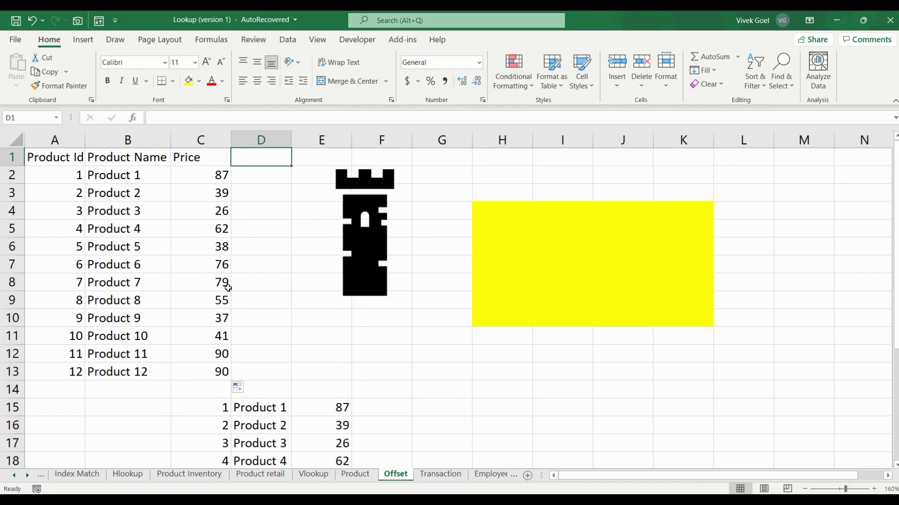
text(Quantity)
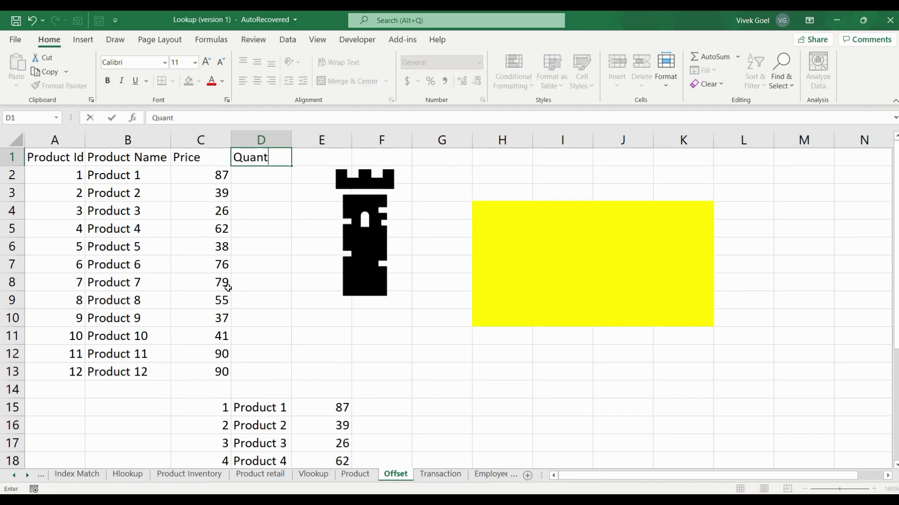
key(Return)
key(Return)
key(ctrl+Down)
key(Right)
key(Right)
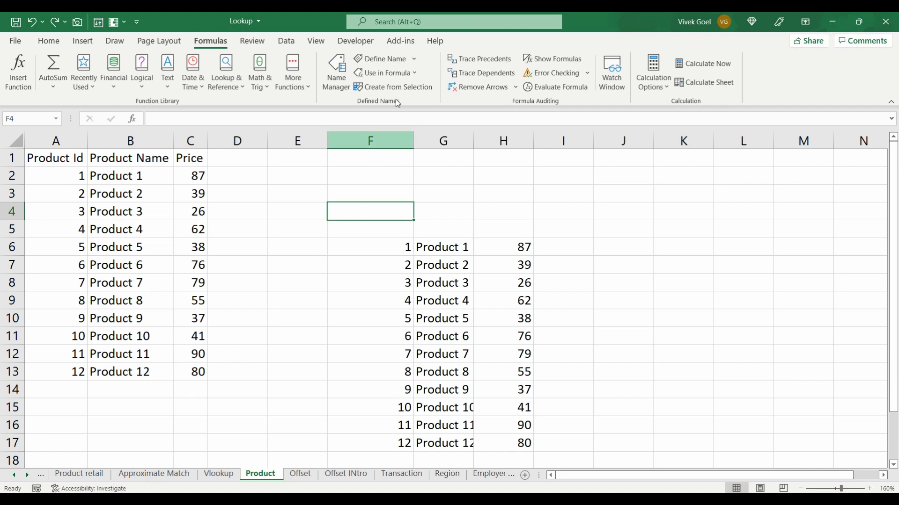
Step: Change F6's width argument to COUNTA($1:$1) and copy the full OFFSET formula text
key(Down)
key(Down)
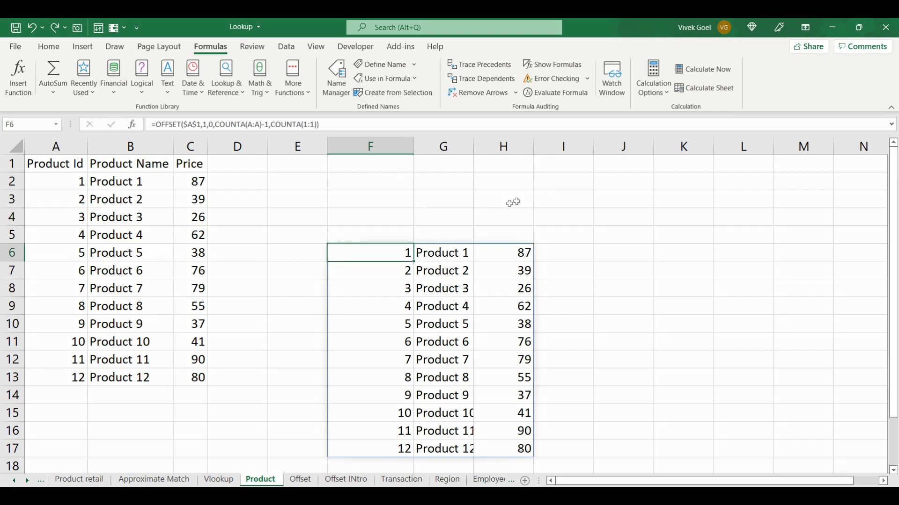
click(314, 124)
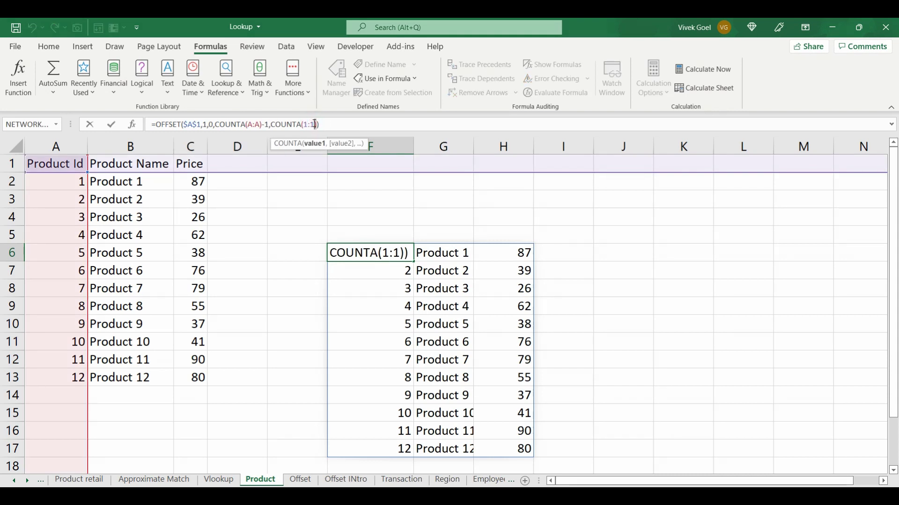
key(shift+Left)
key(shift+Left)
key(shift+Left)
key(shift+Left)
key(shift+Left)
key(shift+Left)
key(shift+Left)
key(shift+Left)
key(shift+Left)
key(shift+Left)
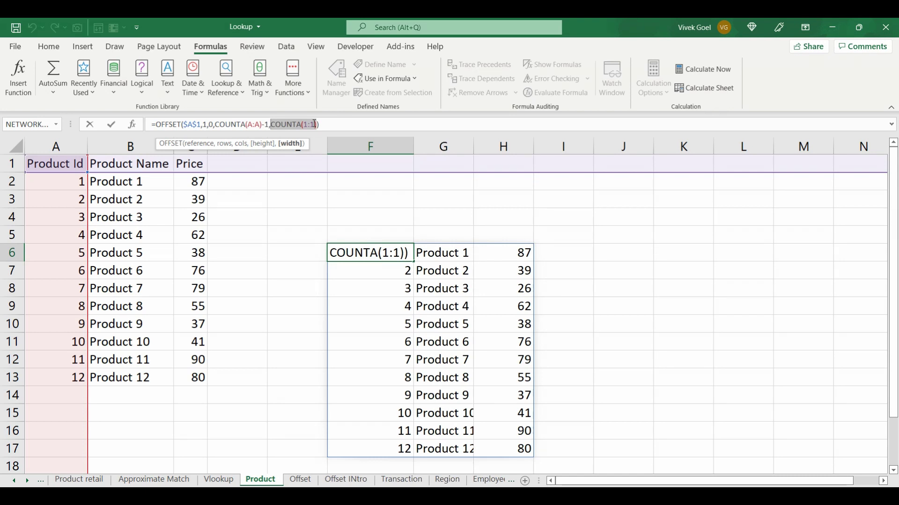
key(F4)
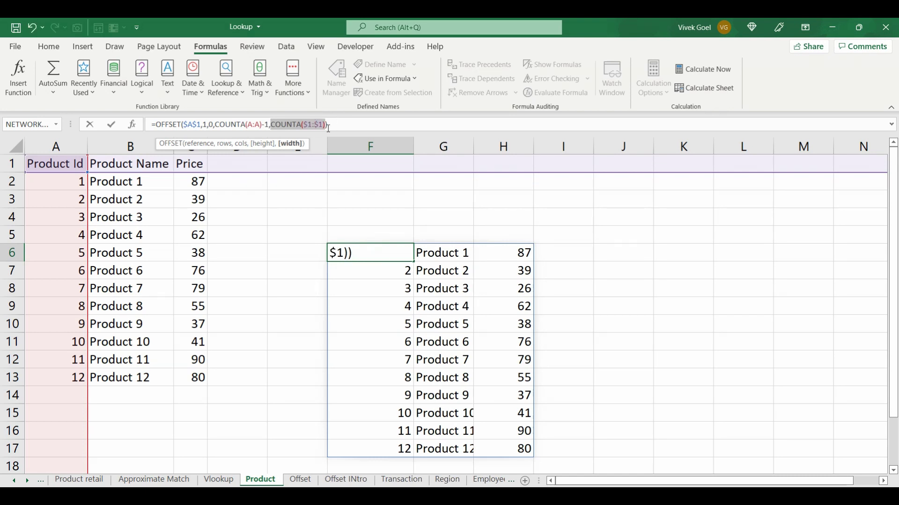
click(332, 125)
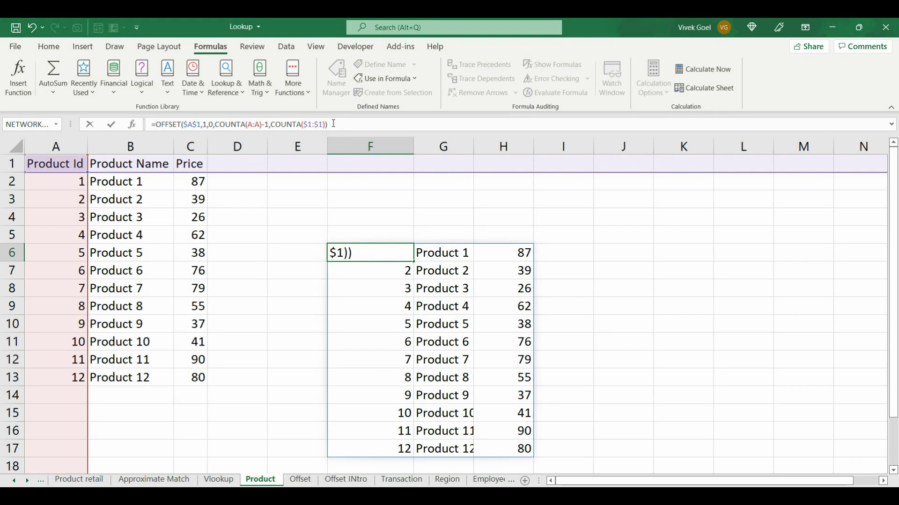
drag(333, 124, 157, 127)
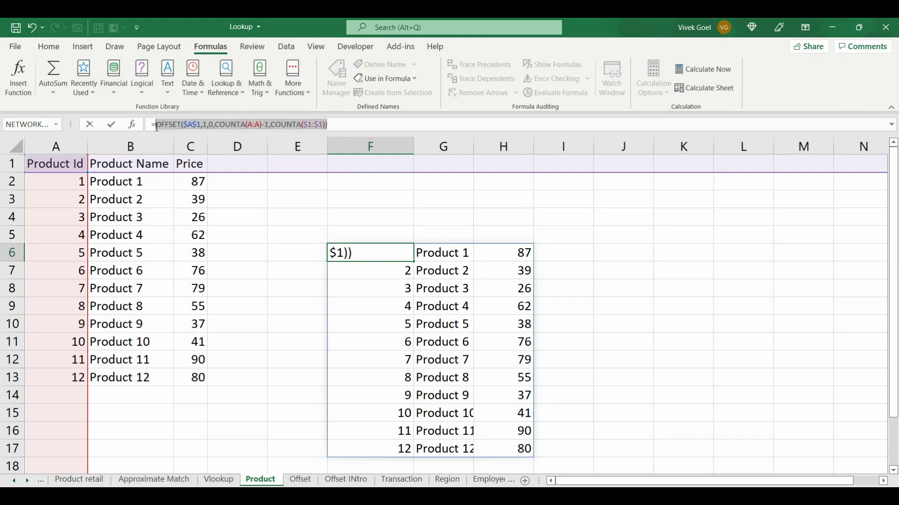
key(Escape)
click(370, 217)
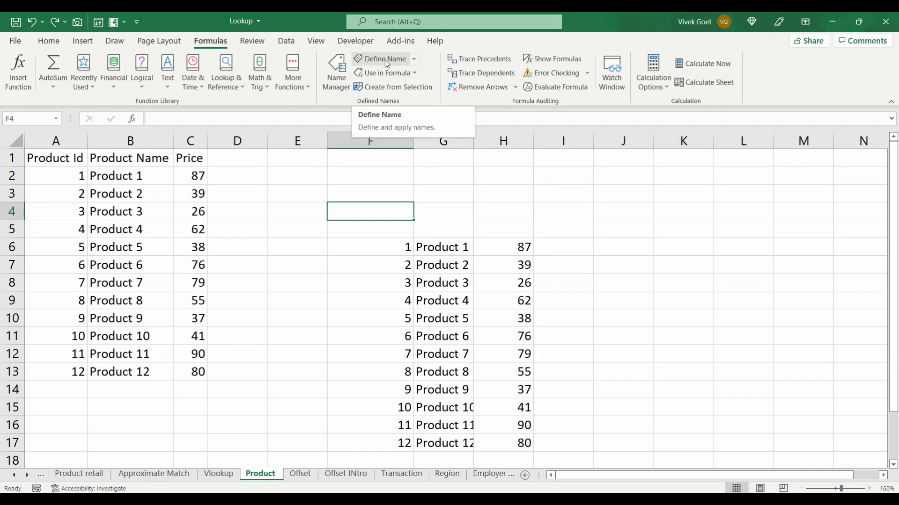
Step: Define the name ProdOffset referring to the pasted OFFSET/COUNTA formula
click(384, 60)
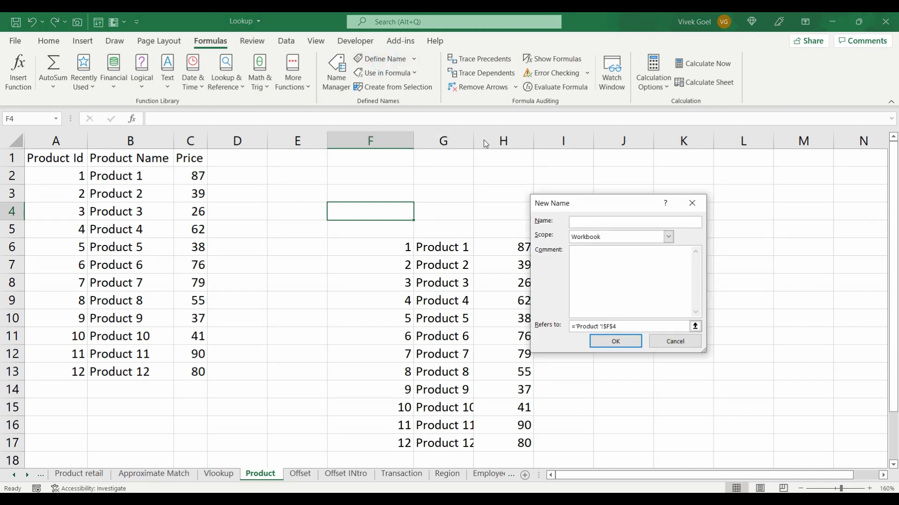
text(ProdOffset)
drag(630, 325, 577, 326)
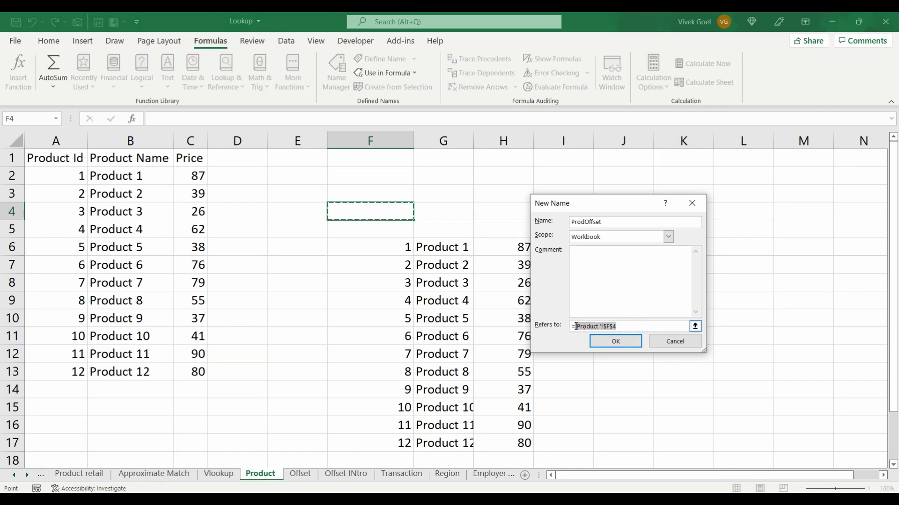
key(ctrl+v)
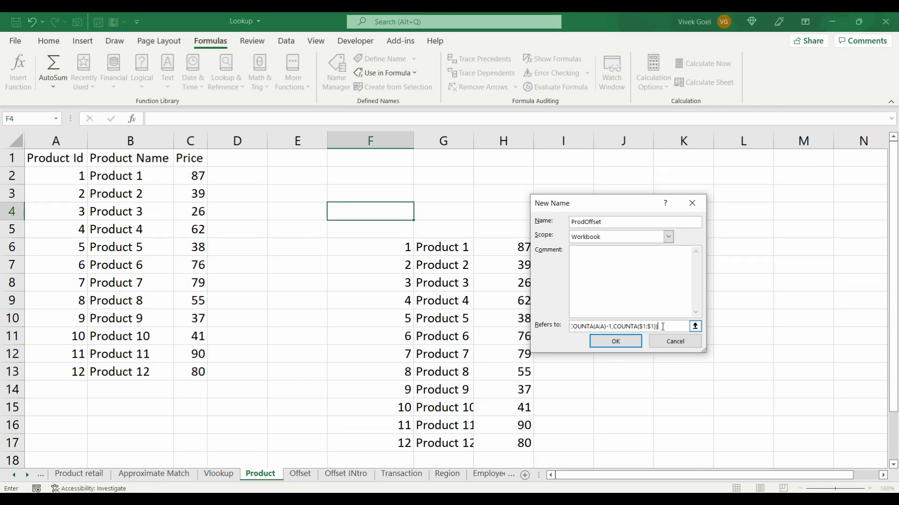
click(616, 341)
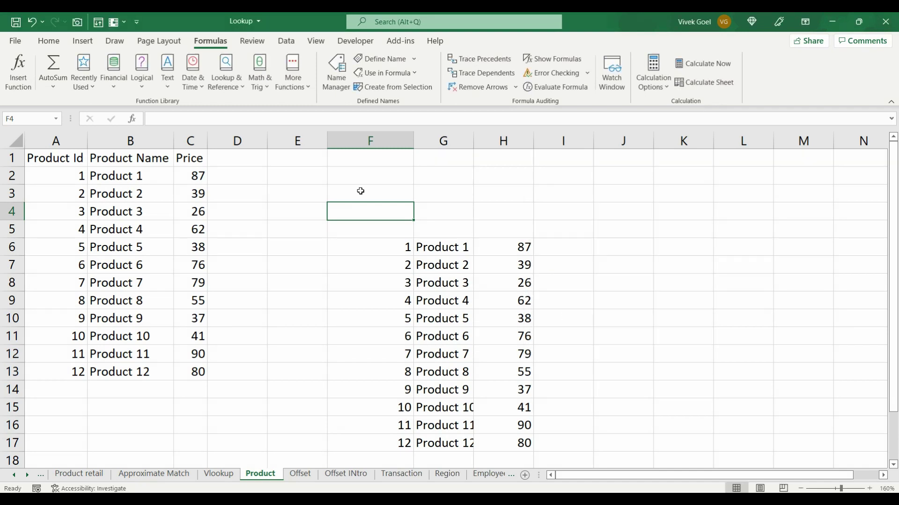
Step: Clear the existing ProdName results from F2 down on the Transaction sheet
click(401, 474)
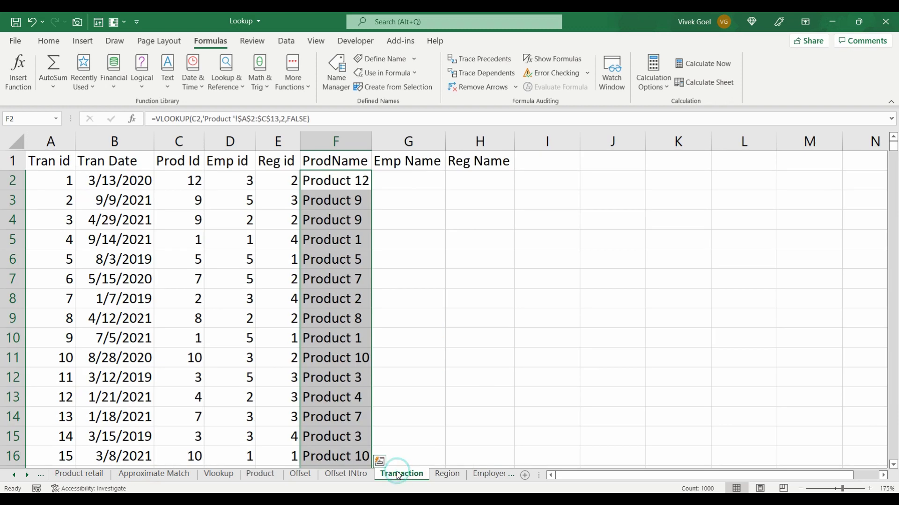
click(346, 182)
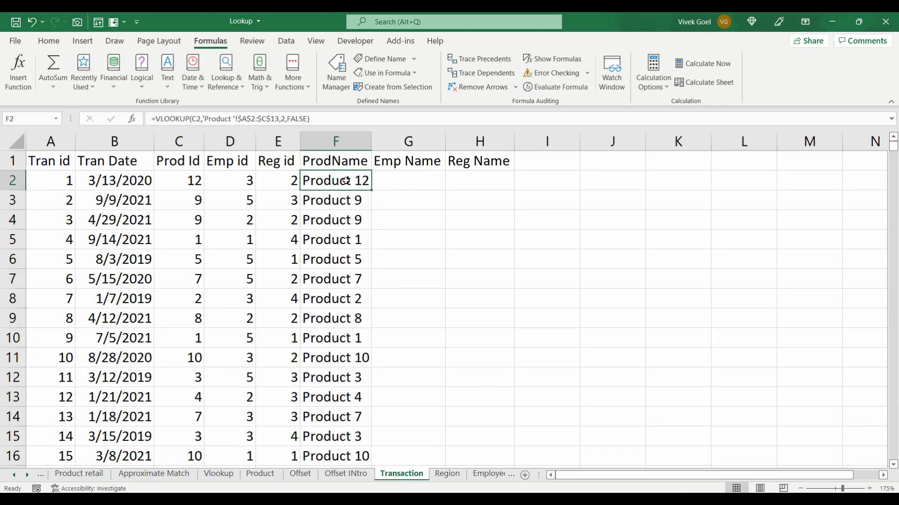
key(ctrl+shift+Down)
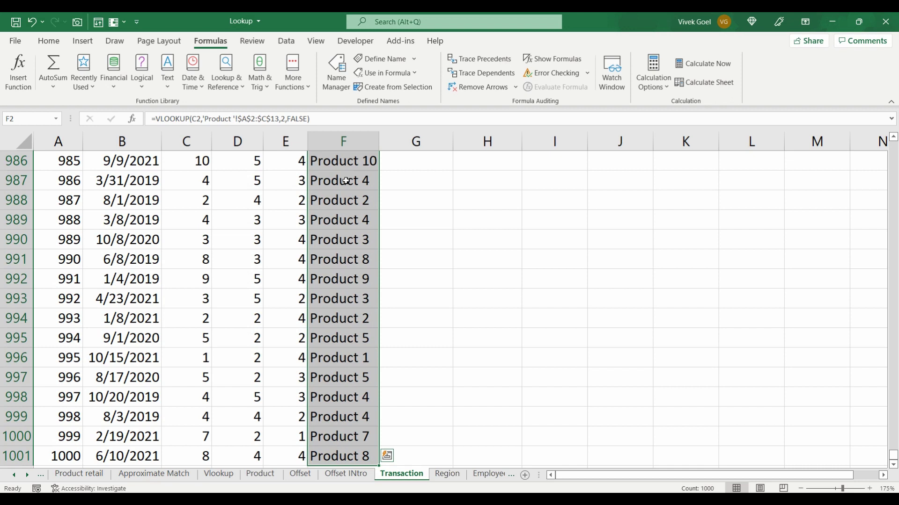
key(Delete)
Step: Enter =VLOOKUP(C2,ProdOffset,2,FALSE) in F2 and fill it down column F
click(346, 181)
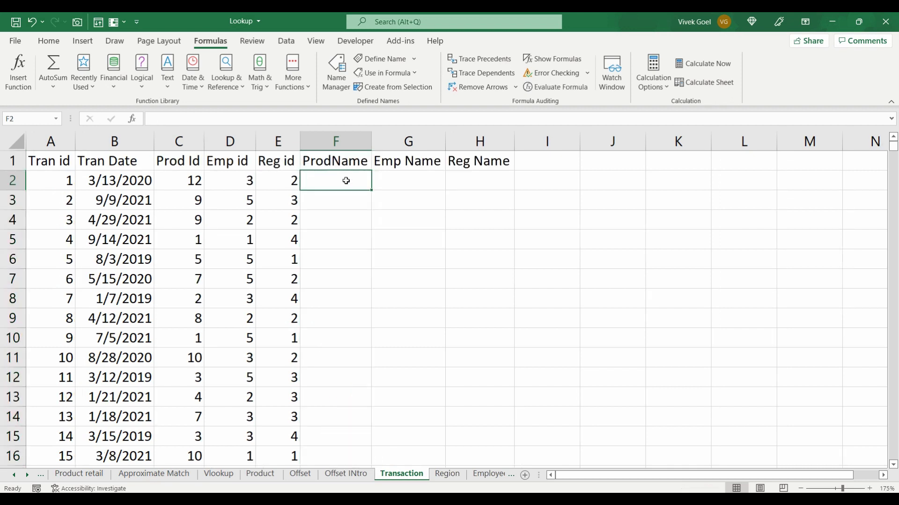
text(=vlo)
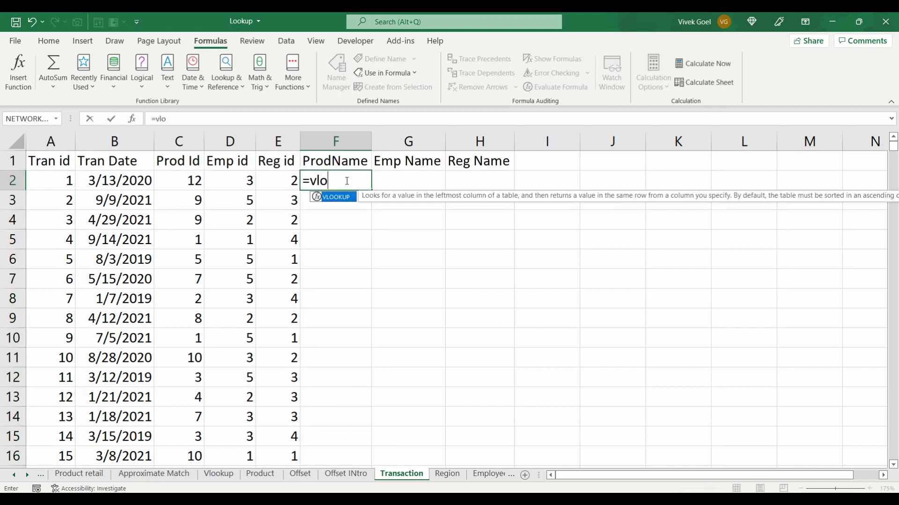
key(Tab)
key(Left)
key(Left)
key(Left)
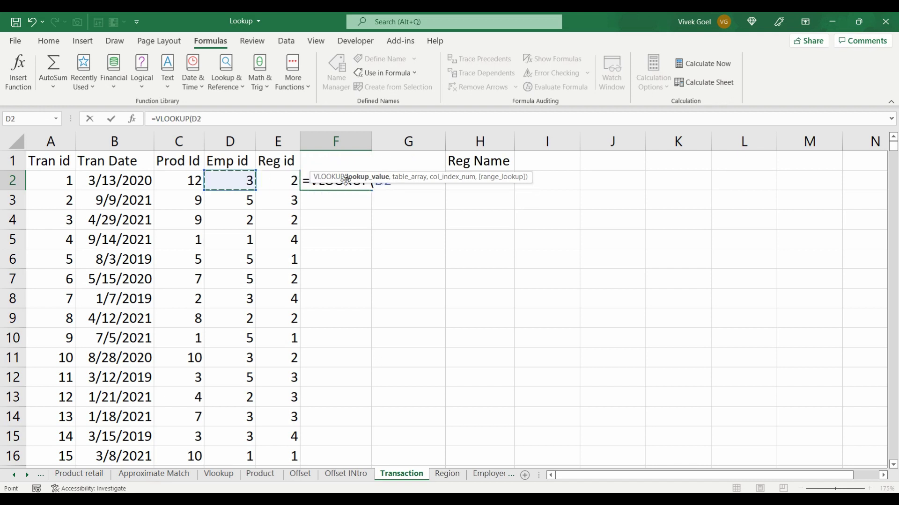
text(,)
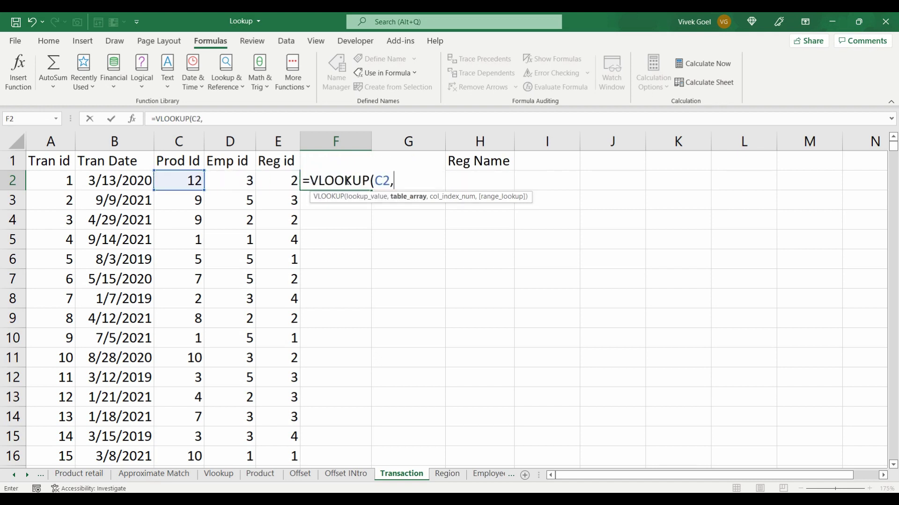
text(pro)
key(Down)
key(Down)
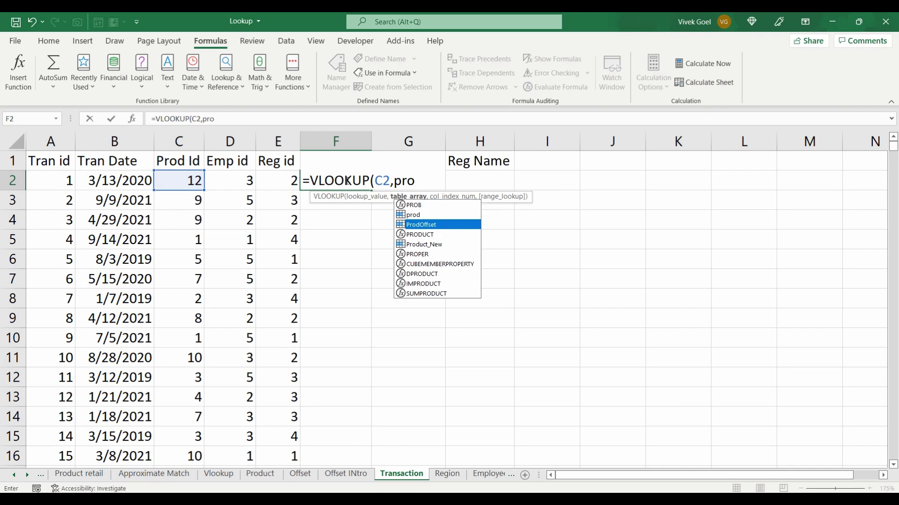
key(Tab)
text(,)
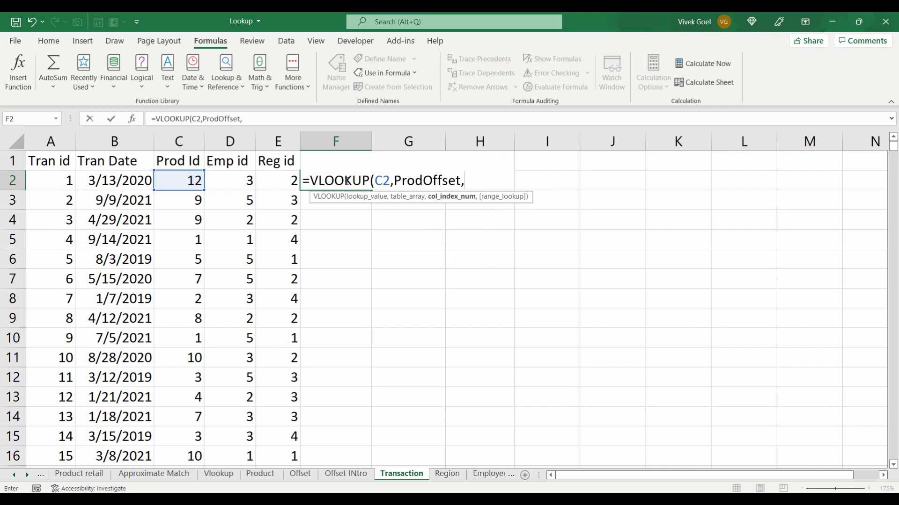
text(2,)
key(Down)
key(Tab)
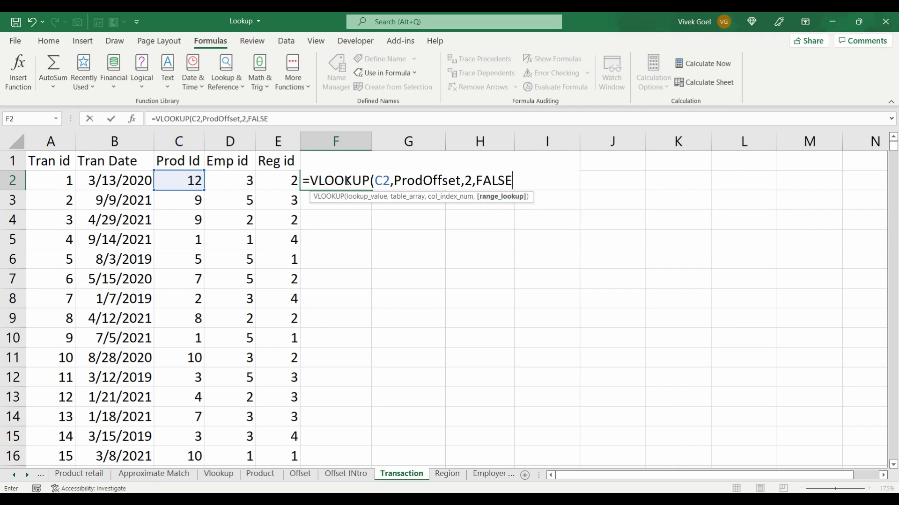
text())
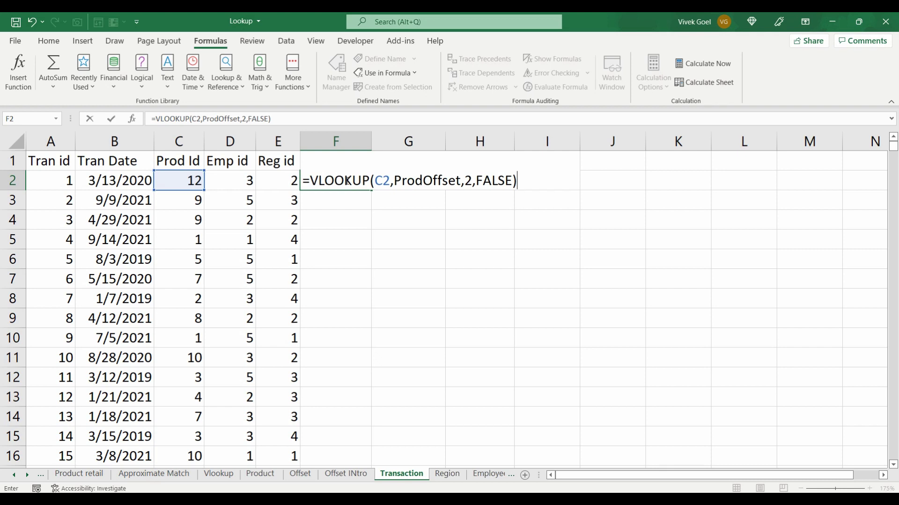
key(Return)
click(360, 184)
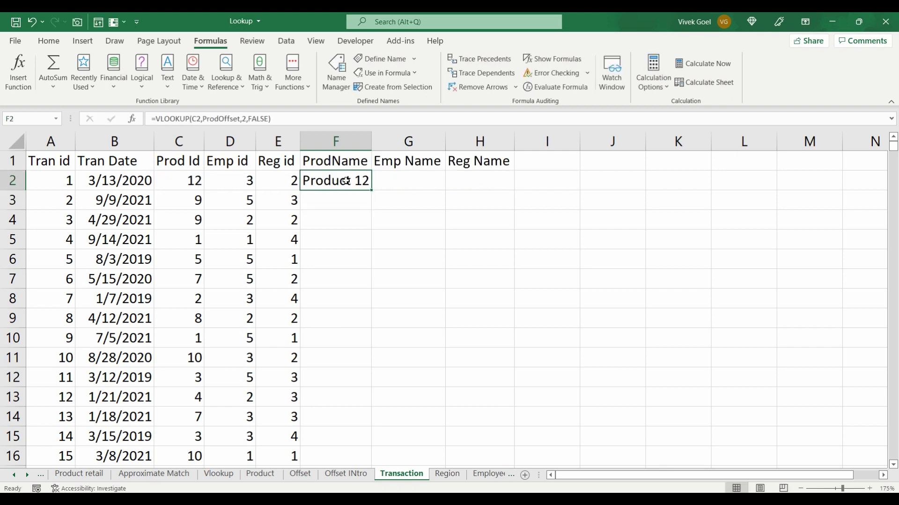
double_click(371, 188)
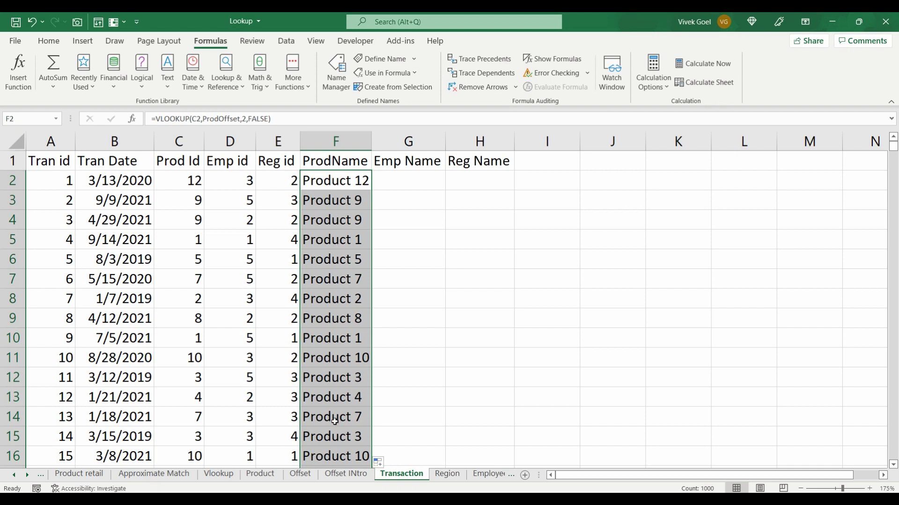
Step: Add Product Id 13, Product 13, priced 40, to the Product sheet
click(260, 474)
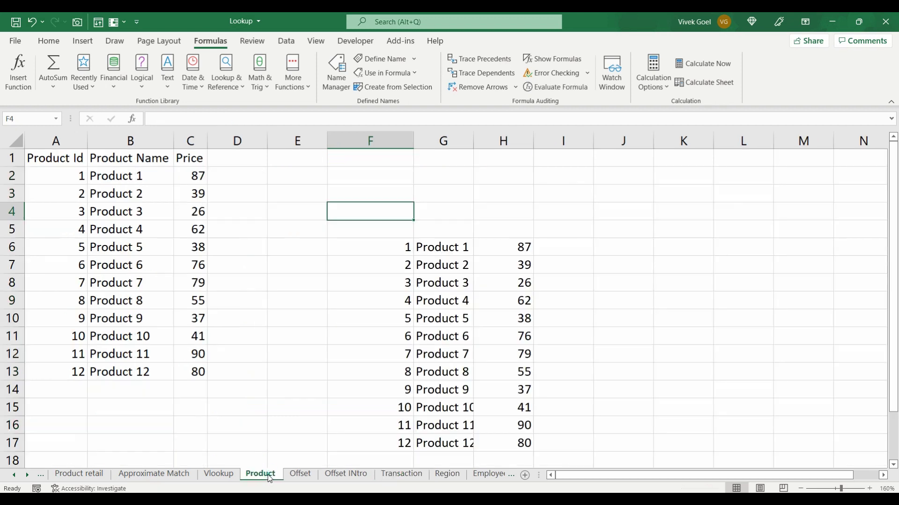
click(75, 388)
text(13)
key(Tab)
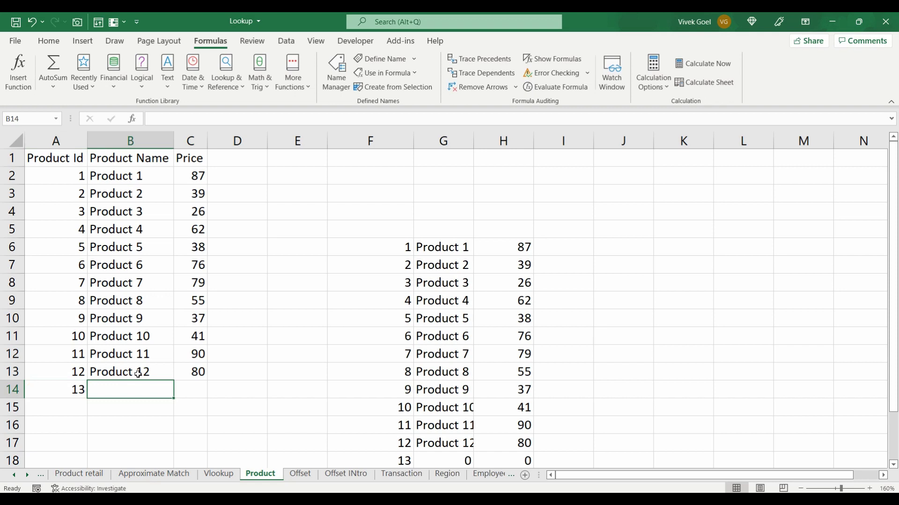
click(141, 373)
drag(174, 380, 176, 391)
click(194, 384)
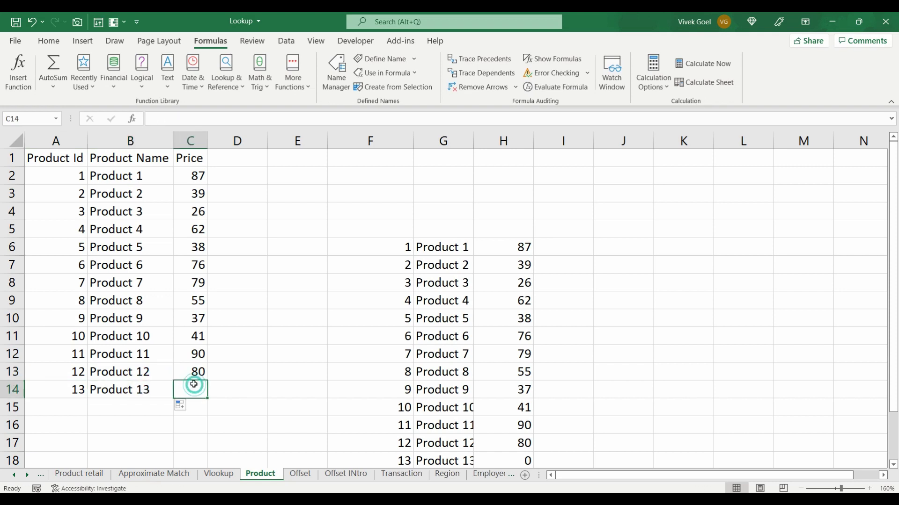
text(40)
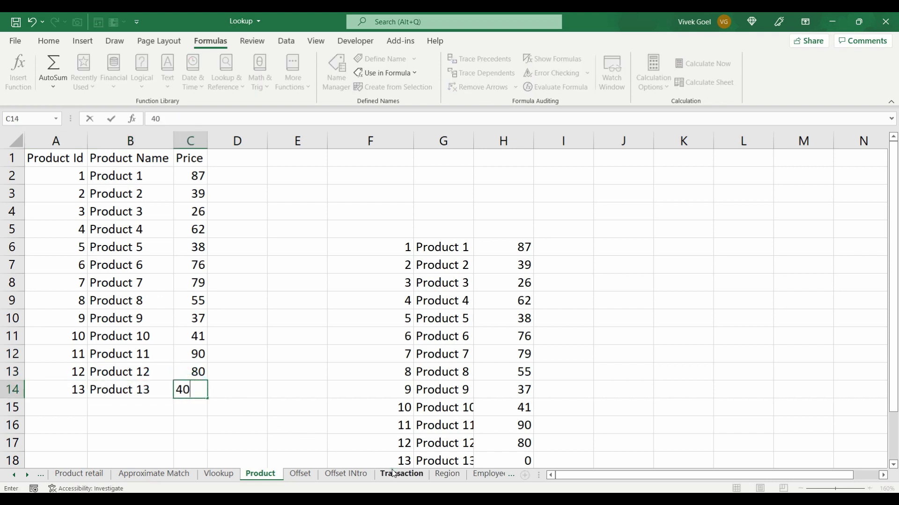
Step: Set Prod Id 13 for the first two transactions and check F2 shows Product 13
click(402, 474)
click(188, 181)
text(13)
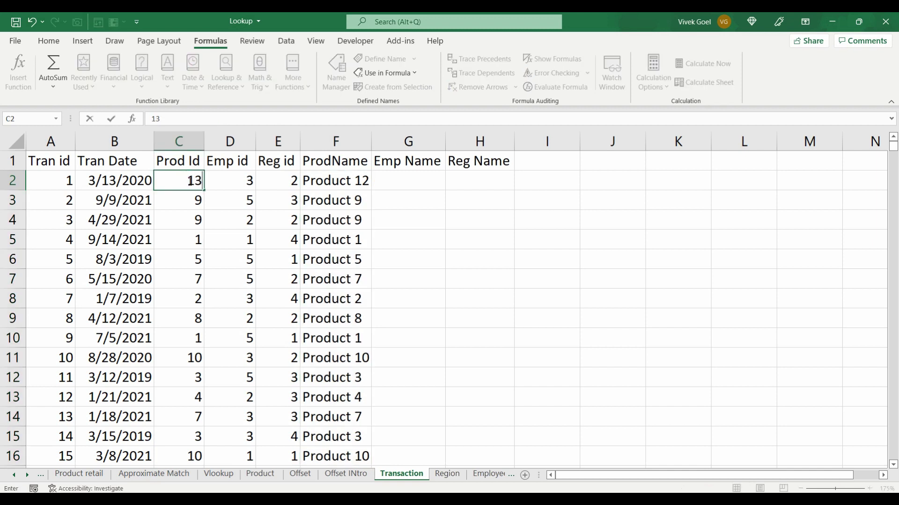
key(Return)
click(318, 183)
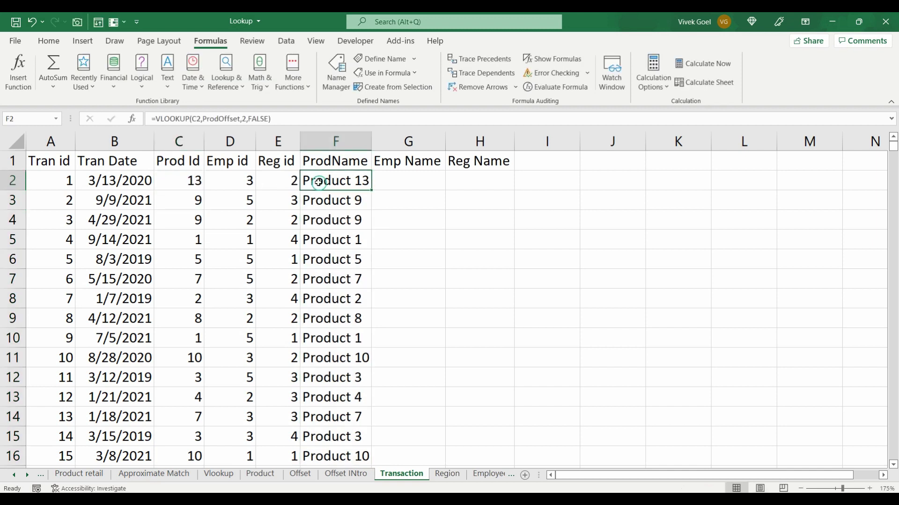
click(189, 180)
click(319, 182)
click(196, 199)
text(13)
key(Return)
click(335, 182)
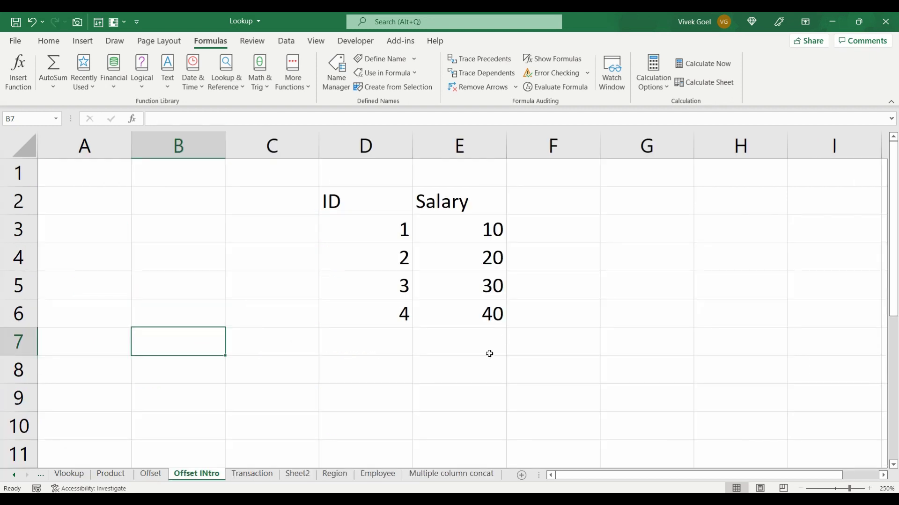
drag(350, 200, 443, 311)
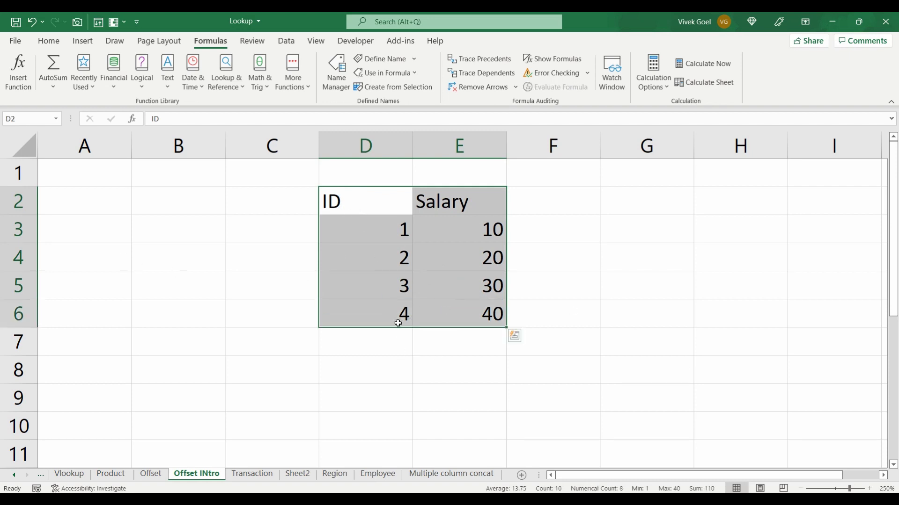
double_click(110, 253)
text(1)
key(Return)
text(2)
key(Return)
text(3)
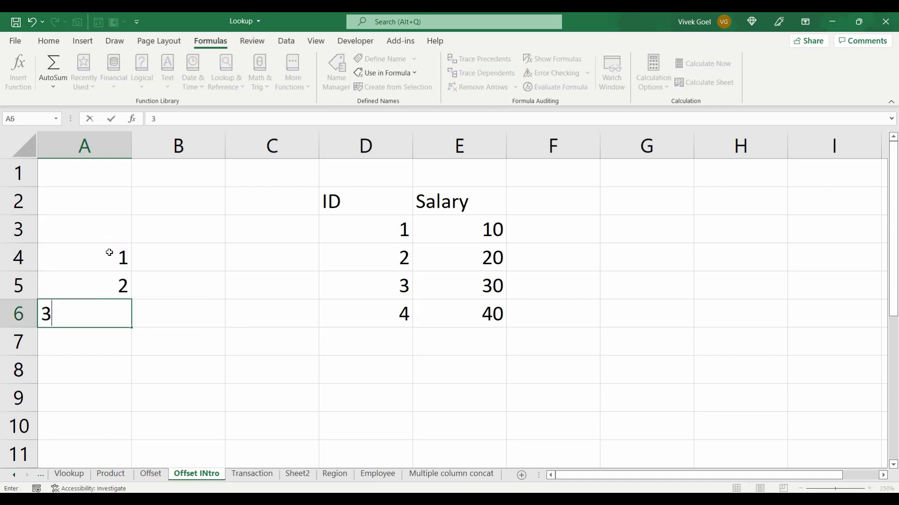
key(Tab)
key(Up)
key(Up)
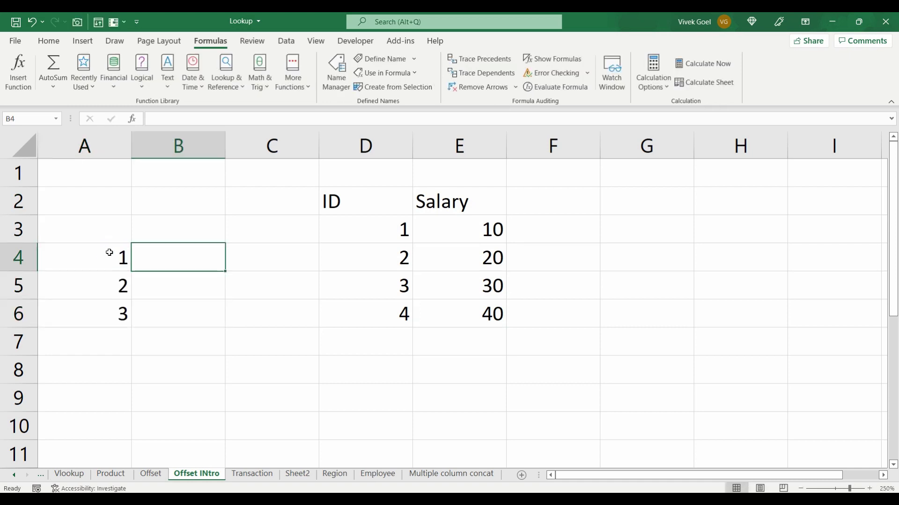
text(Cell Refernc)
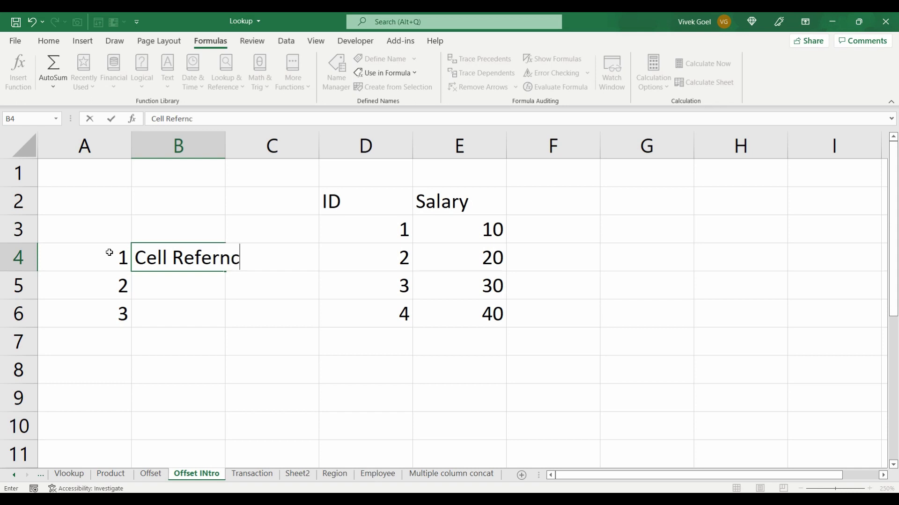
text(e)
key(Return)
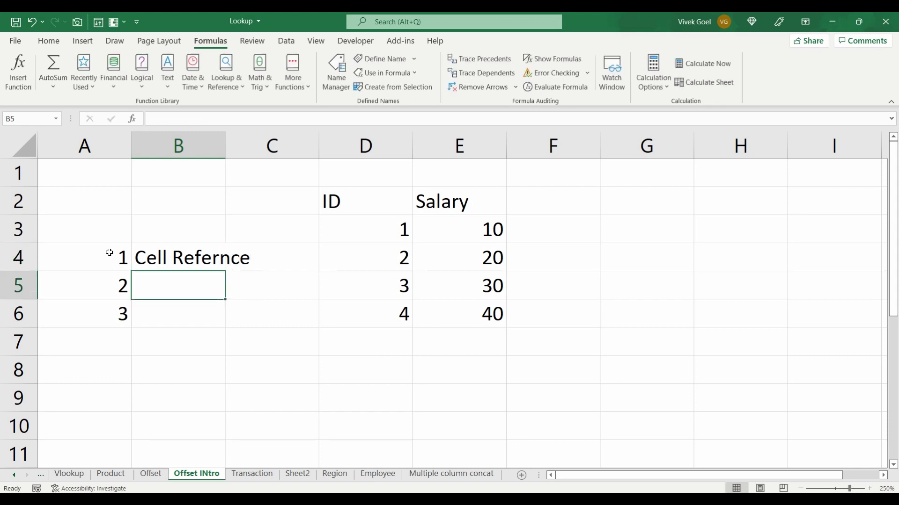
text(Rows COlumn)
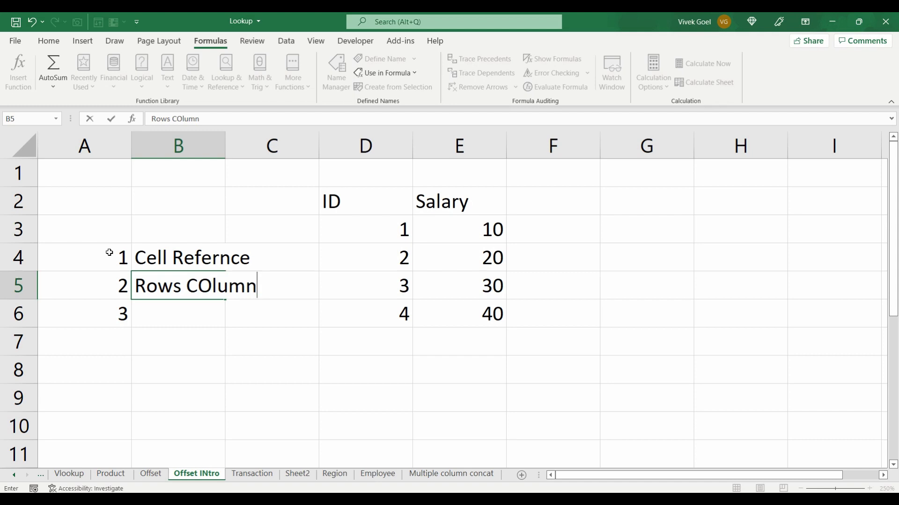
click(139, 309)
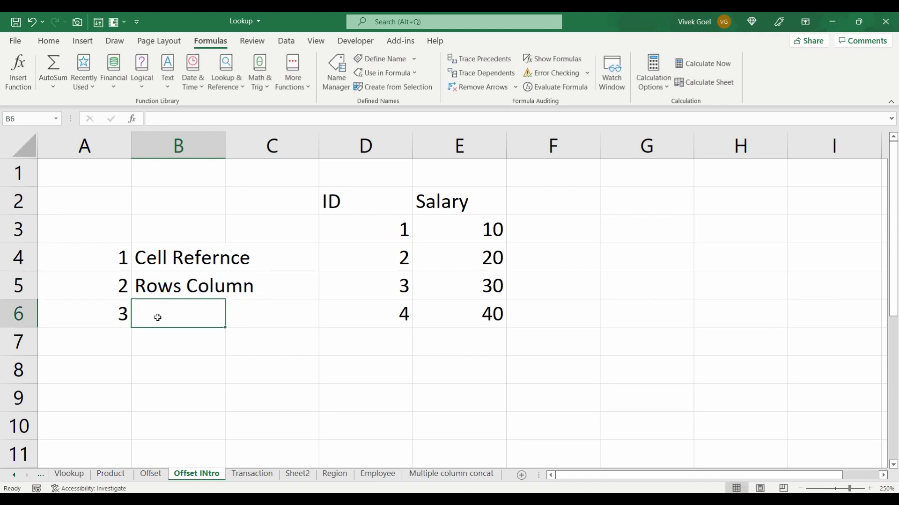
text(COU)
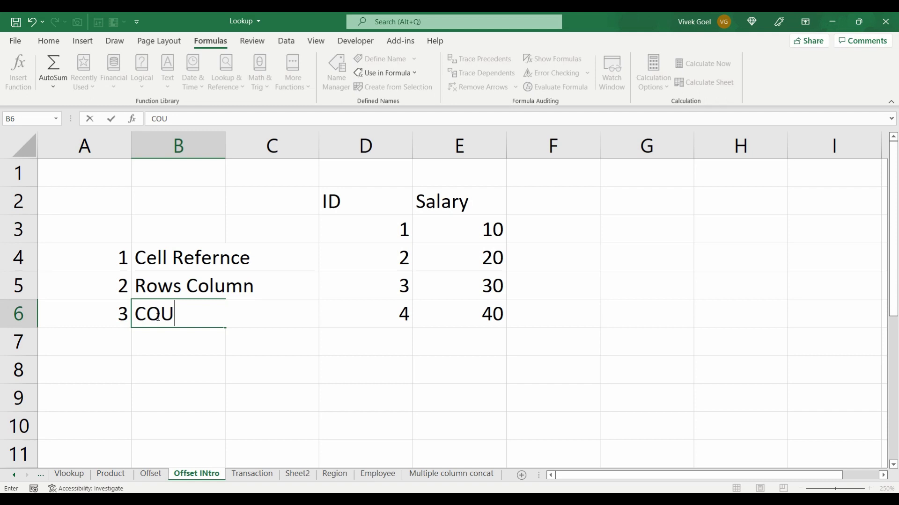
text(NTA Dynamic)
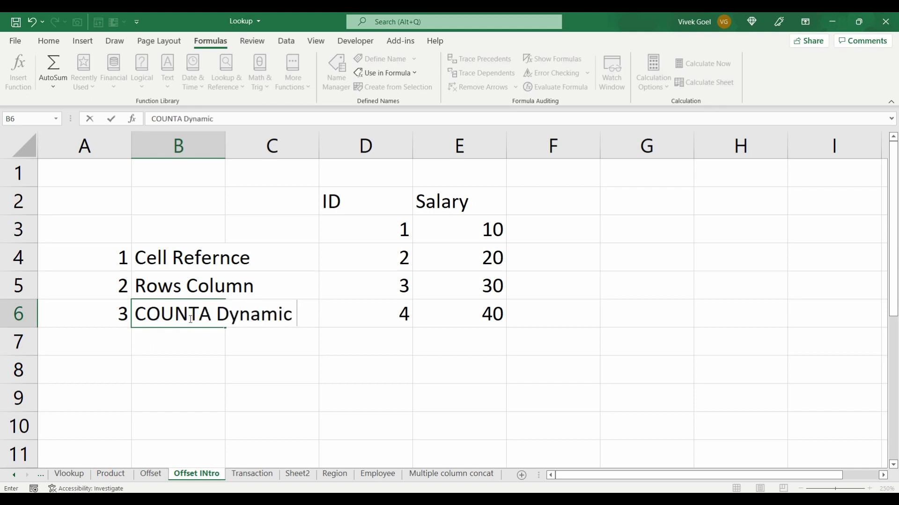
key(Escape)
drag(187, 320, 120, 264)
click(403, 230)
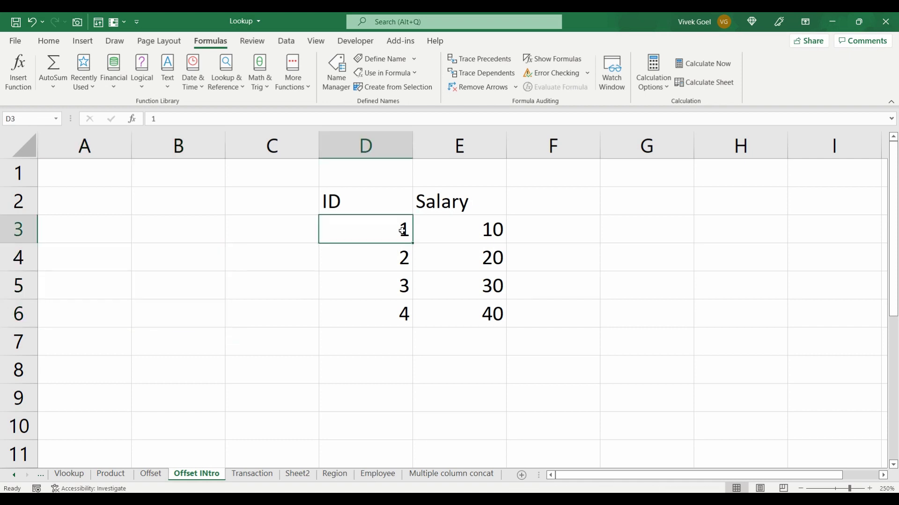
key(Up)
key(ctrl+a)
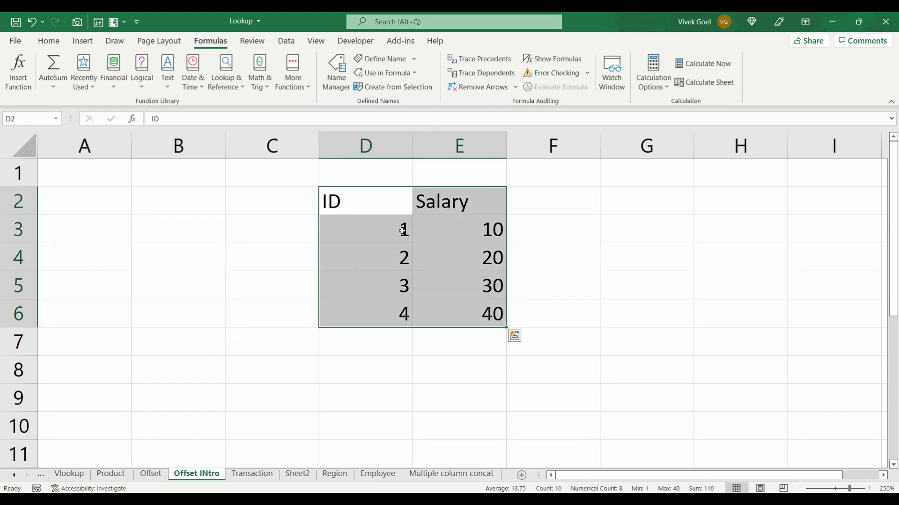
key(Left)
click(403, 230)
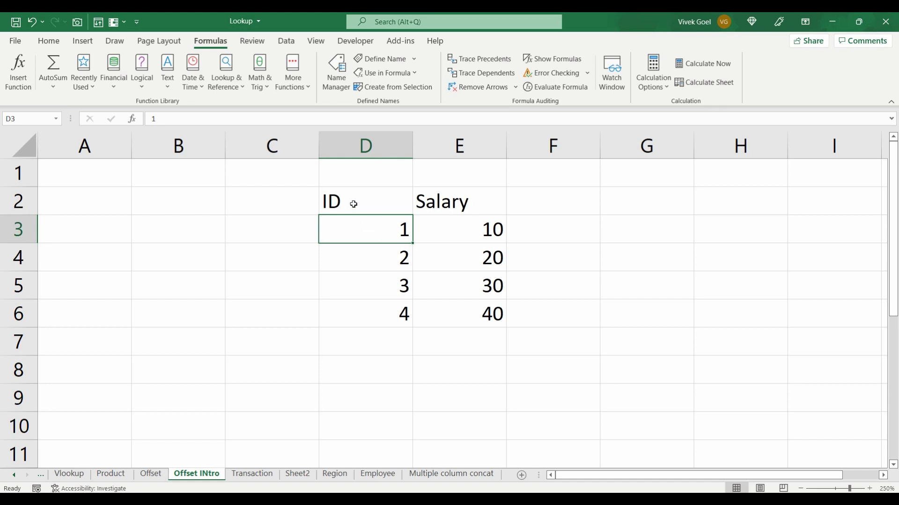
drag(353, 204, 431, 201)
drag(388, 229, 444, 302)
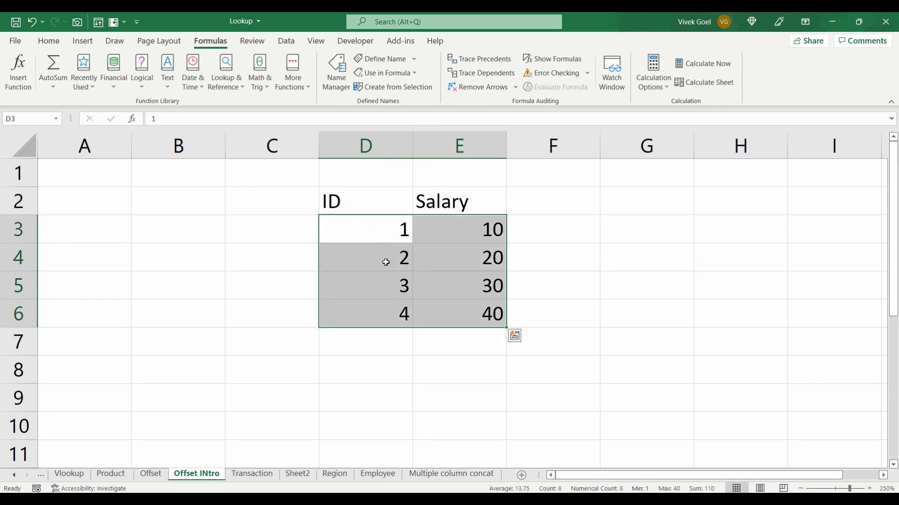
click(376, 236)
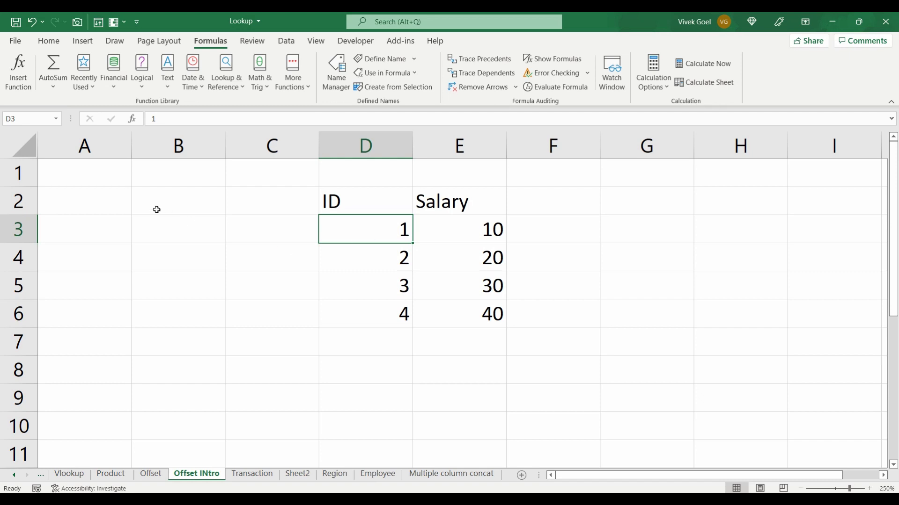
click(107, 180)
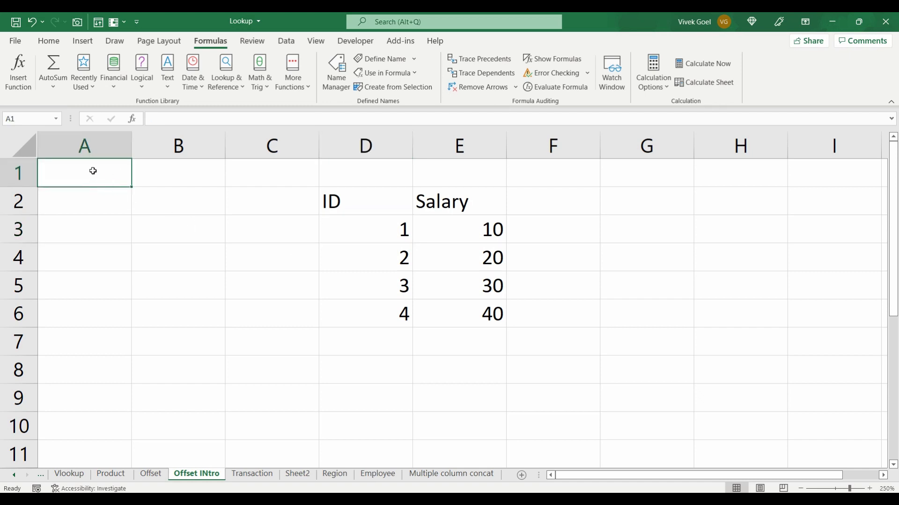
click(48, 42)
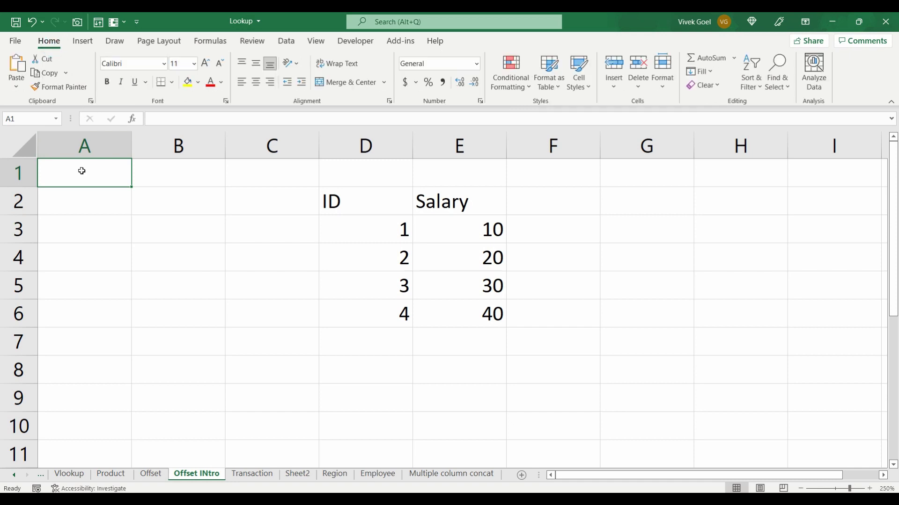
click(149, 263)
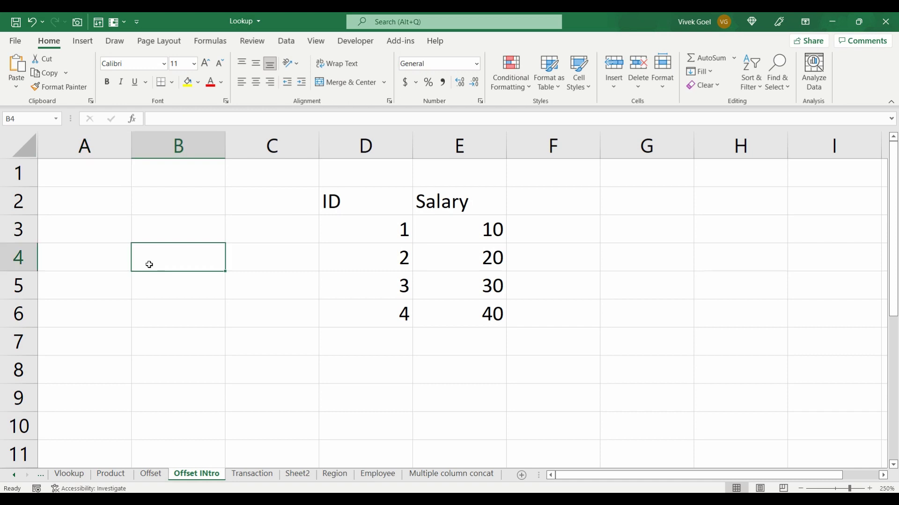
Step: In G9, start an OFFSET formula anchored at $A$1 with row offset 2 and column offset 3
click(607, 399)
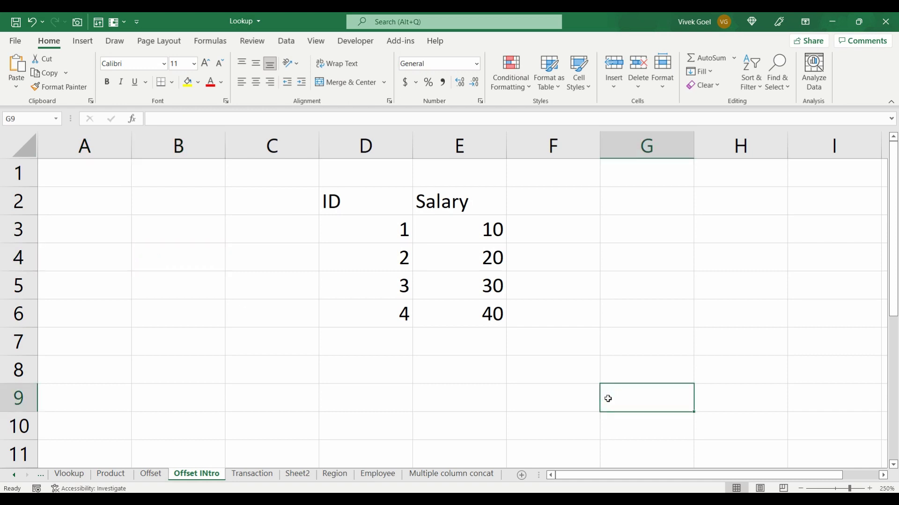
text(=og)
key(BackSpace)
text(f)
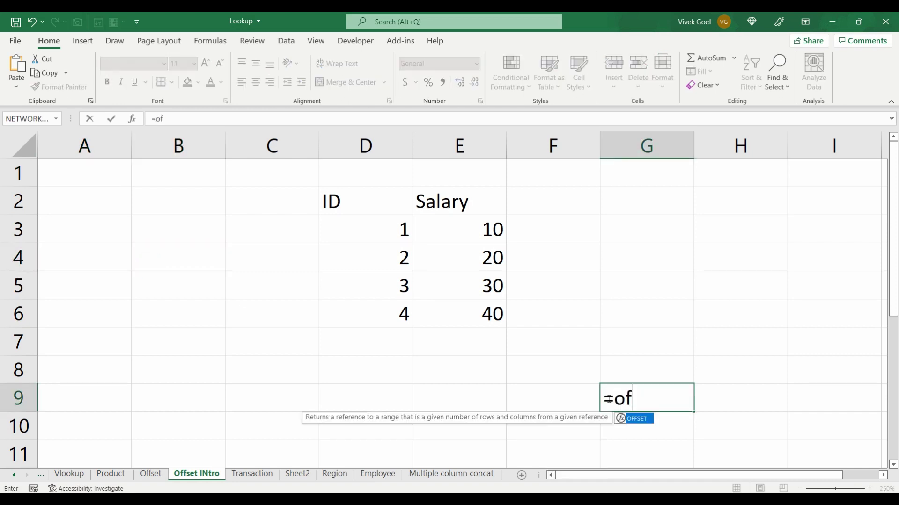
key(Tab)
key(Left)
click(117, 177)
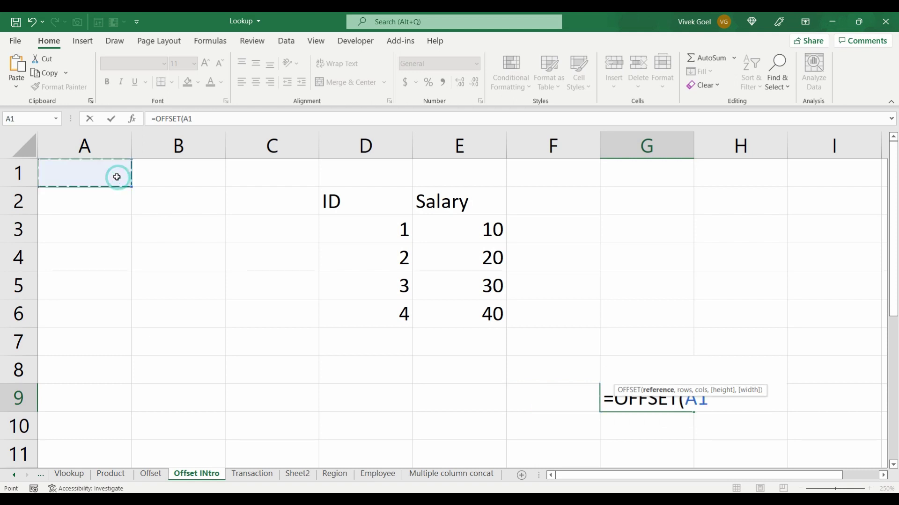
key(F4)
text(,)
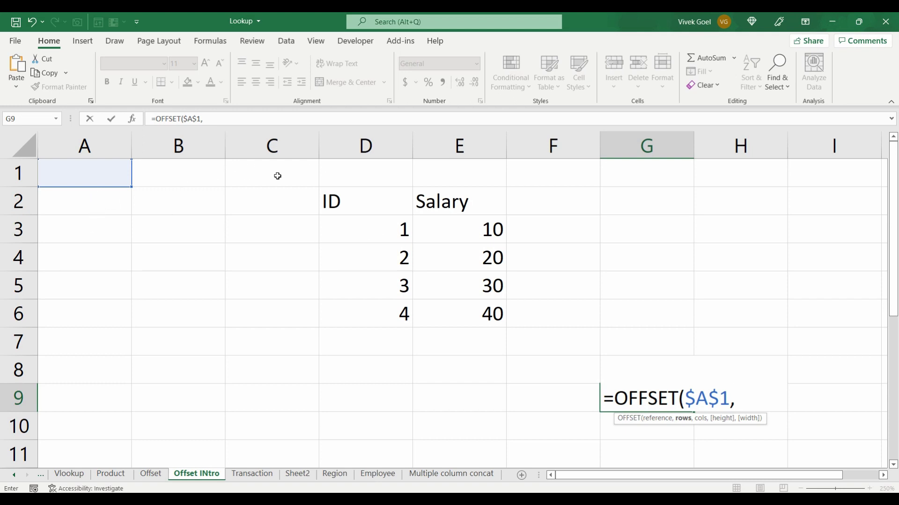
text(2,3)
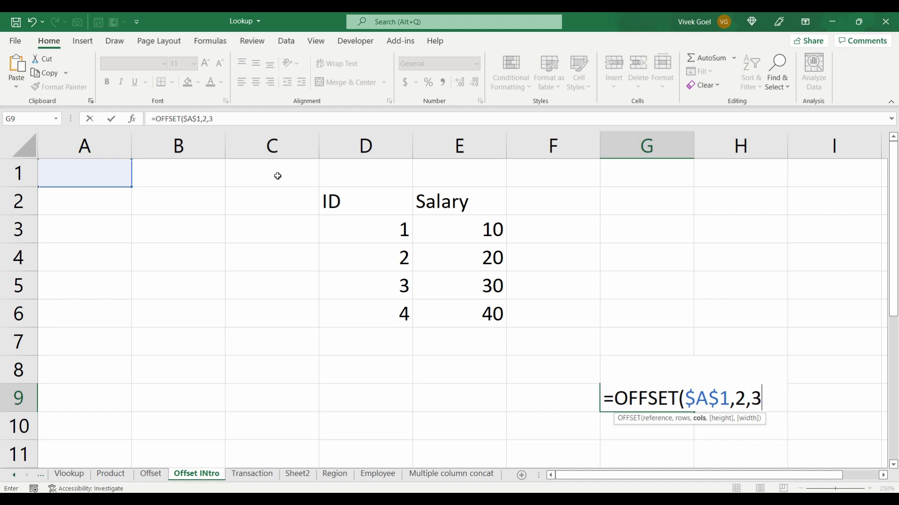
text(,)
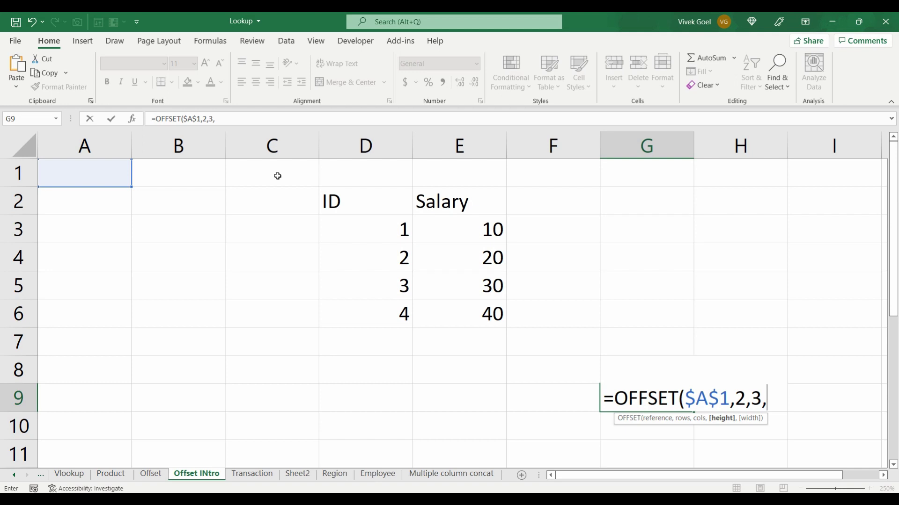
Step: Set OFFSET height to COUNTA(D:D)-1 and width to COUNTA of row 2, then commit
text(counta)
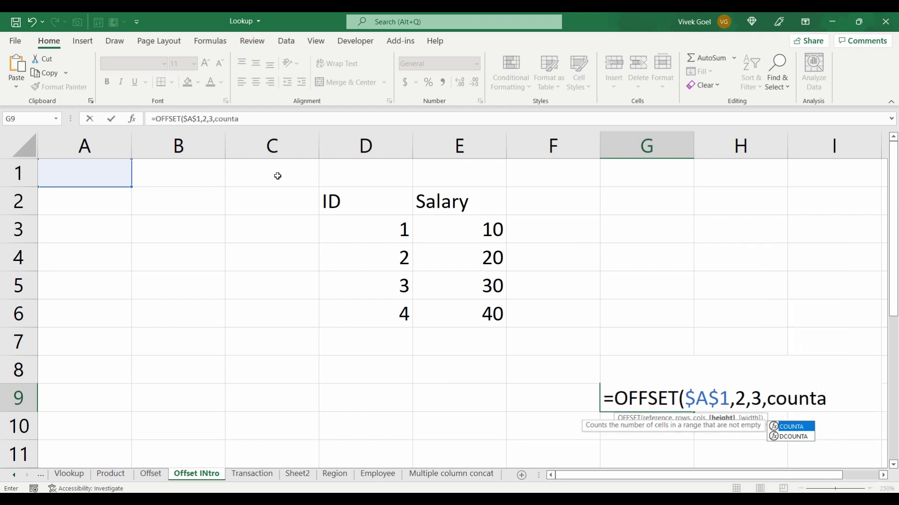
key(Tab)
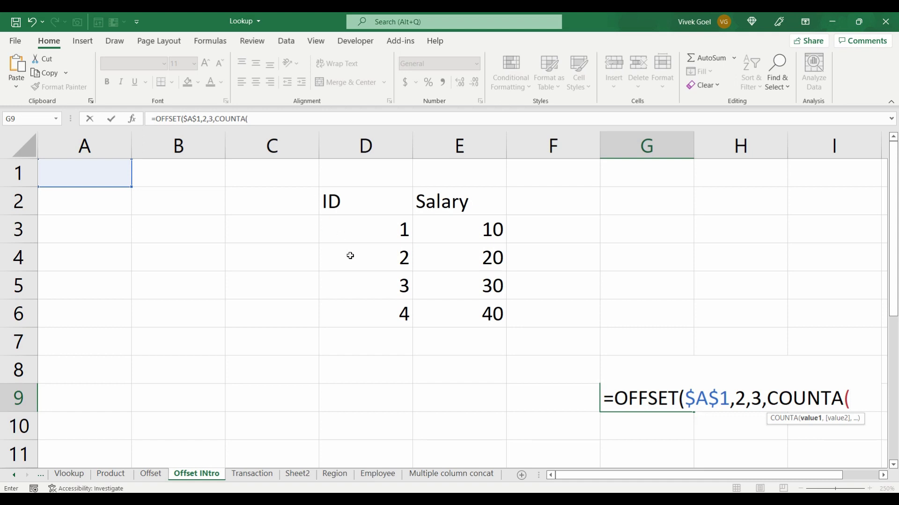
click(366, 146)
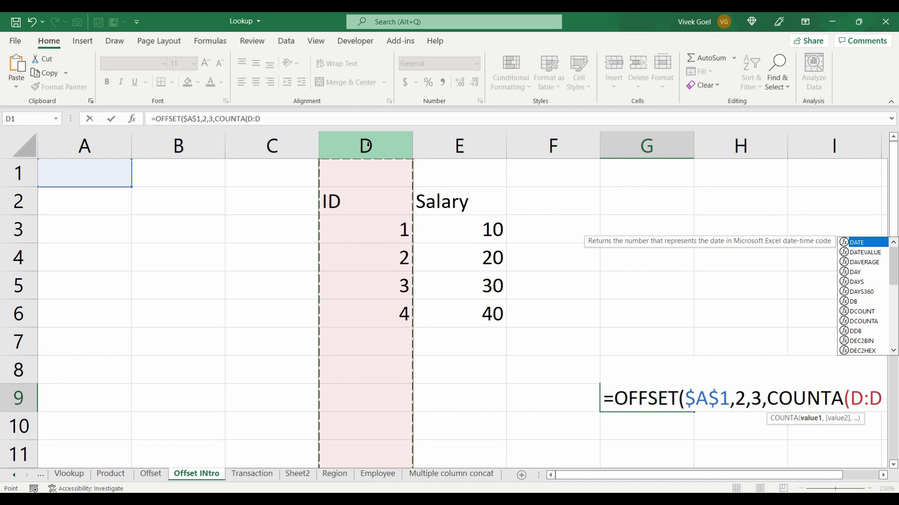
text())
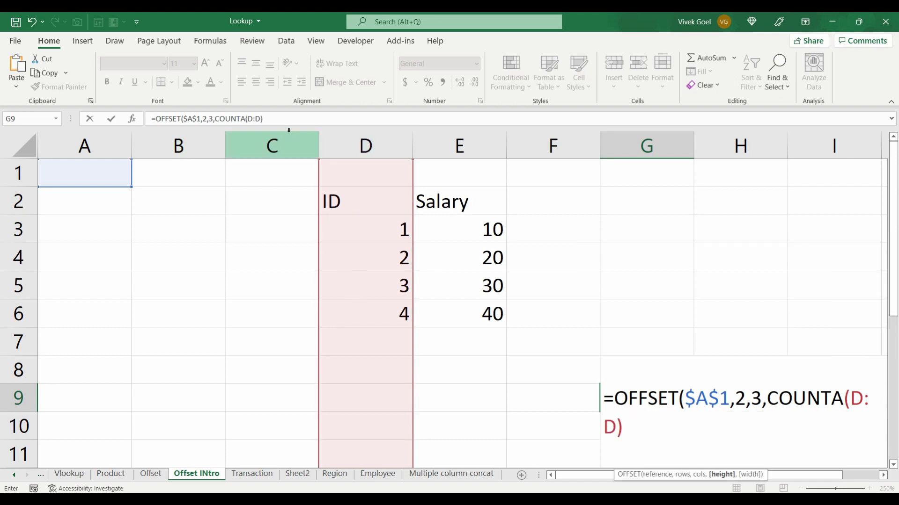
click(284, 118)
text(-1)
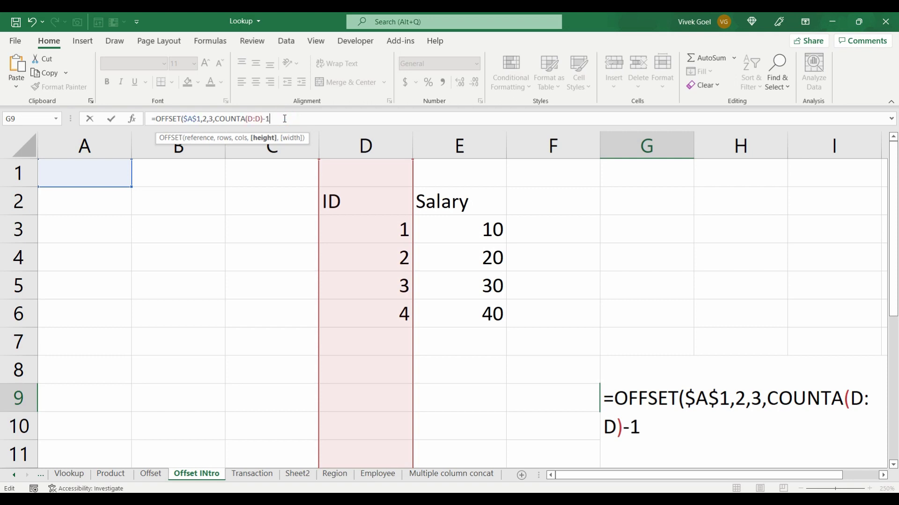
text(,counta)
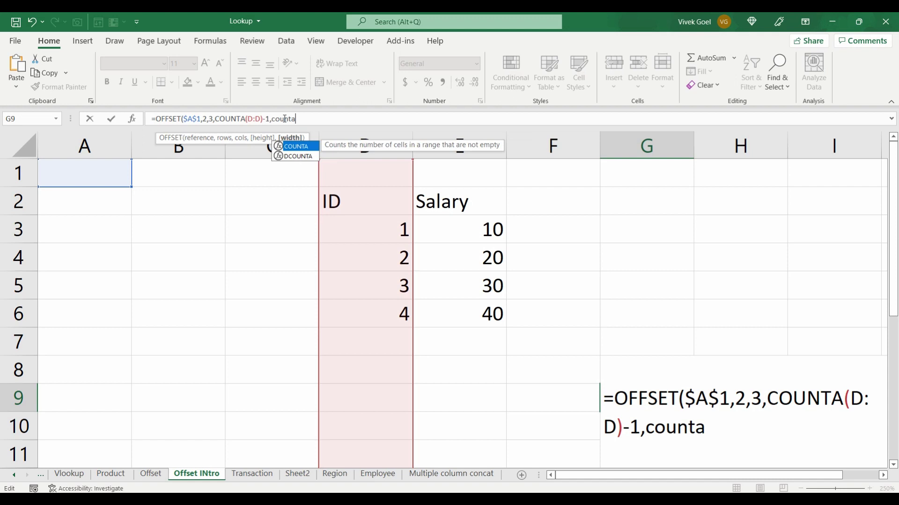
key(Tab)
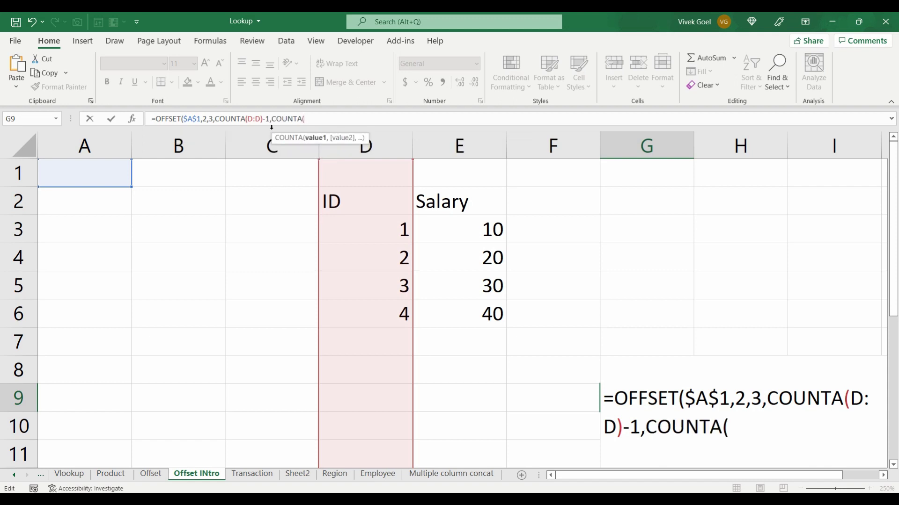
click(21, 200)
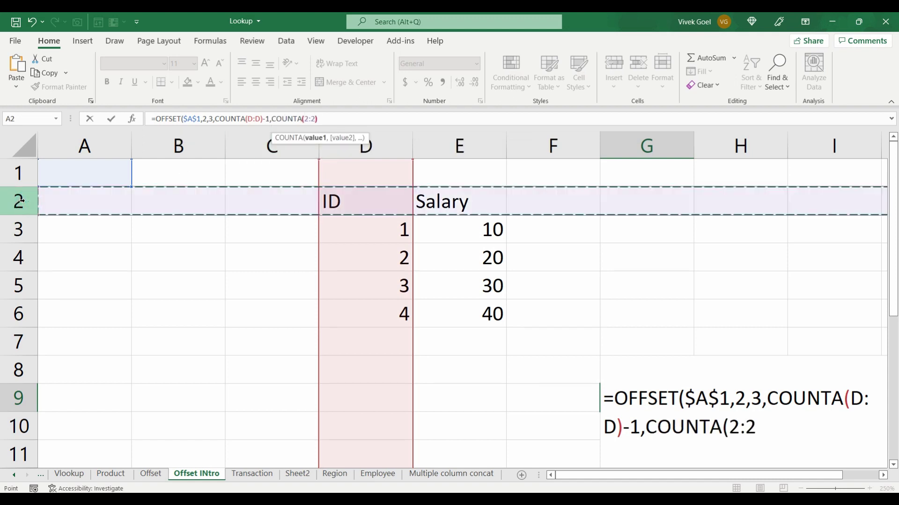
text()))
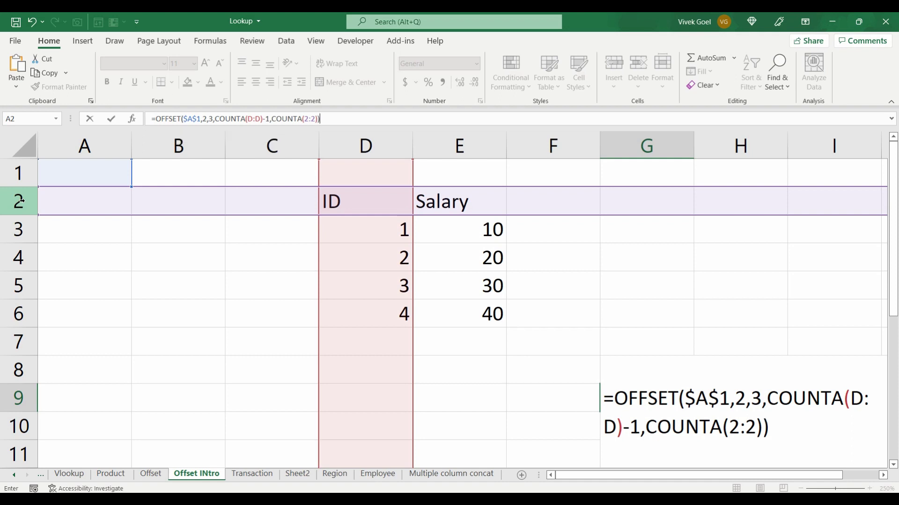
key(Return)
Step: Step through the spilled ID and Salary values around G9
key(Up)
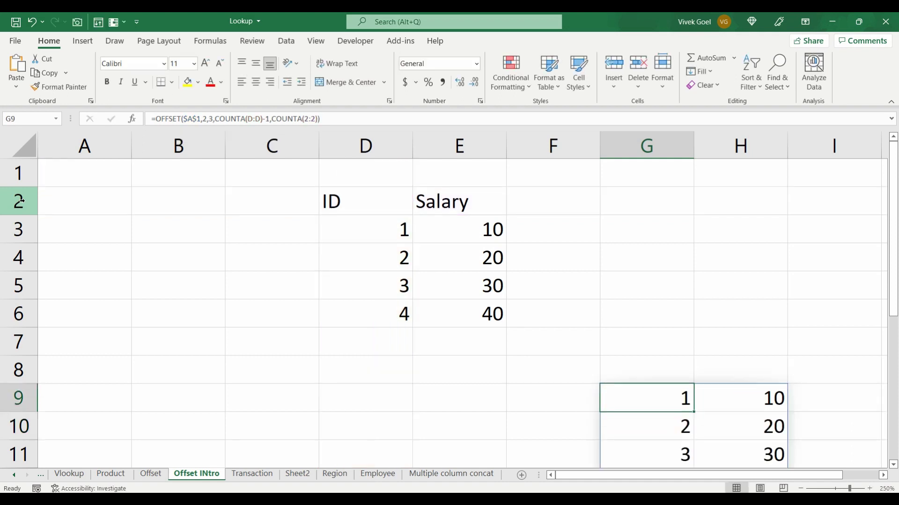
key(Down)
key(Down)
key(Down)
key(Up)
key(Up)
key(Up)
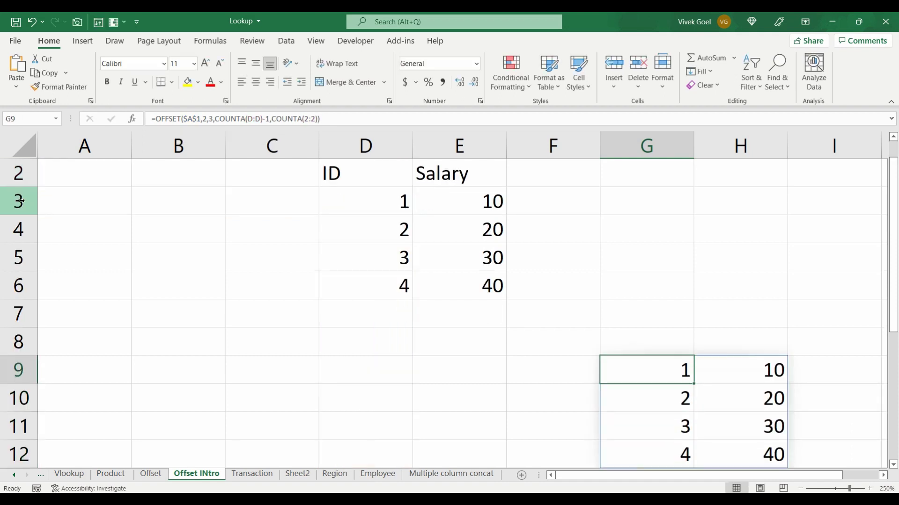
key(Right)
key(Down)
key(Left)
key(Down)
key(Down)
key(Right)
key(Up)
key(Left)
key(Up)
key(Up)
key(Left)
key(Up)
key(Left)
key(Up)
key(Up)
Step: Go to the Employee sheet and check the extent of the employee table
key(ctrl+Page_Down)
key(ctrl+Page_Down)
key(ctrl+Page_Down)
key(ctrl+Page_Down)
key(Left)
key(Up)
key(Left)
key(Up)
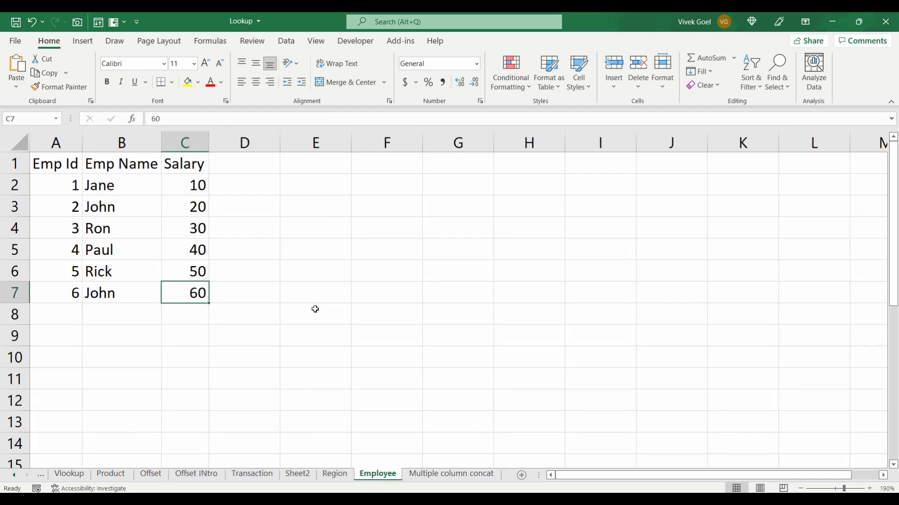
key(ctrl+shift+Up)
key(ctrl+shift+Left)
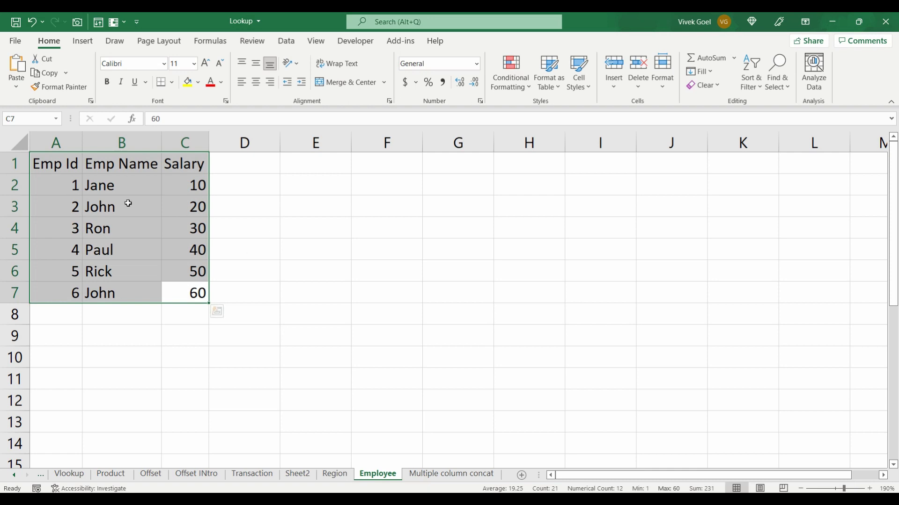
Step: In F8, begin =OFFSET($A$1,1,0, for the employee table
click(412, 323)
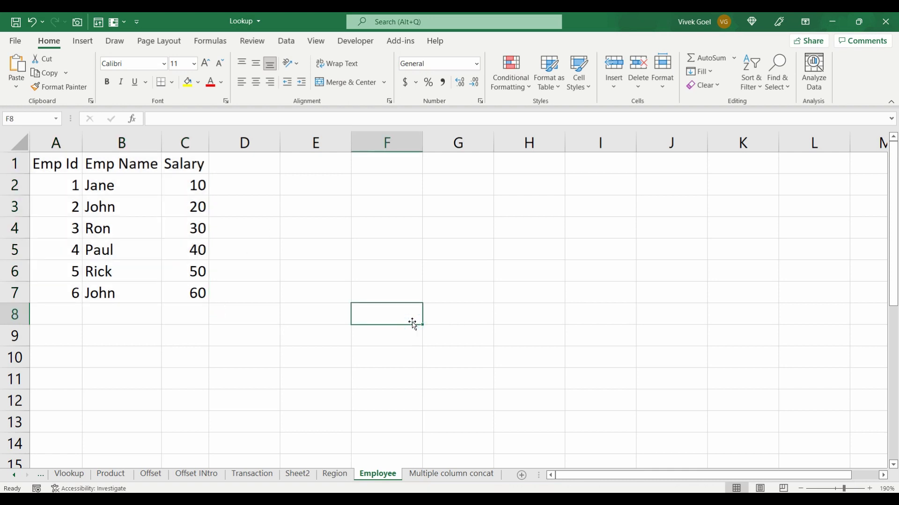
text(=of)
key(Tab)
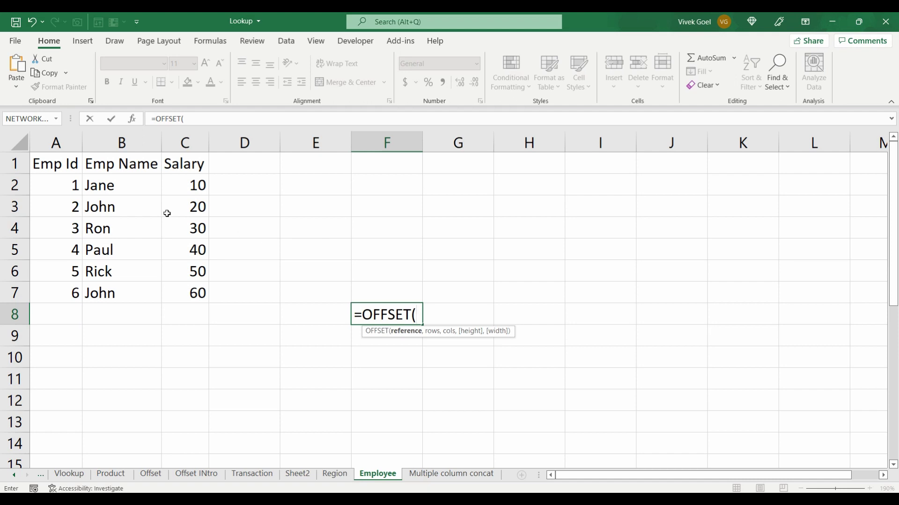
click(64, 163)
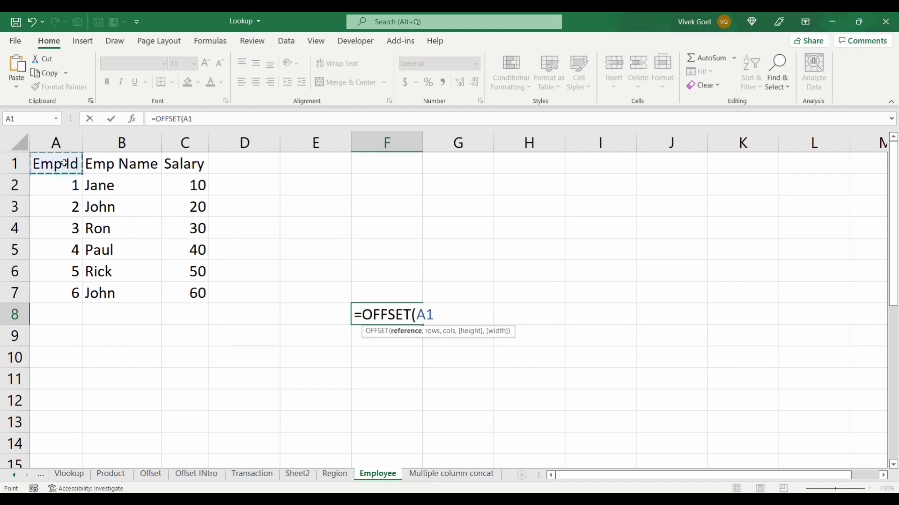
key(F4)
text(,)
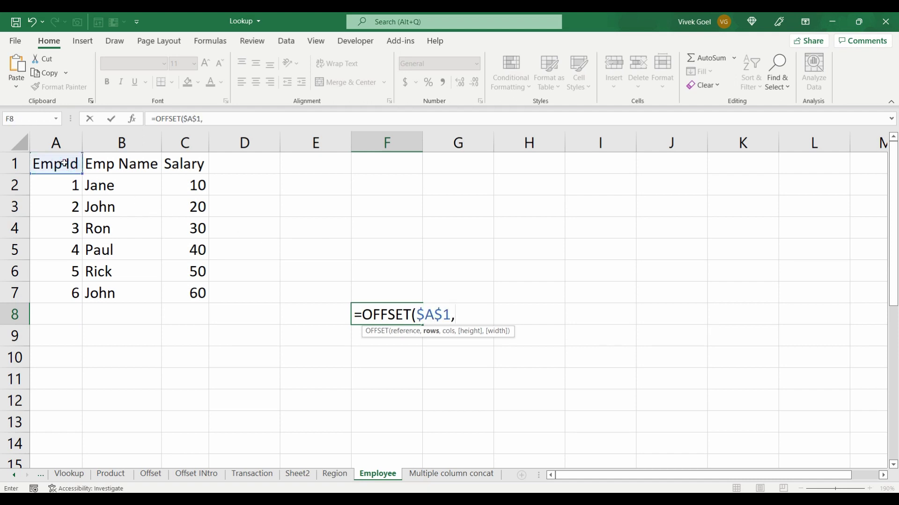
text(1,0)
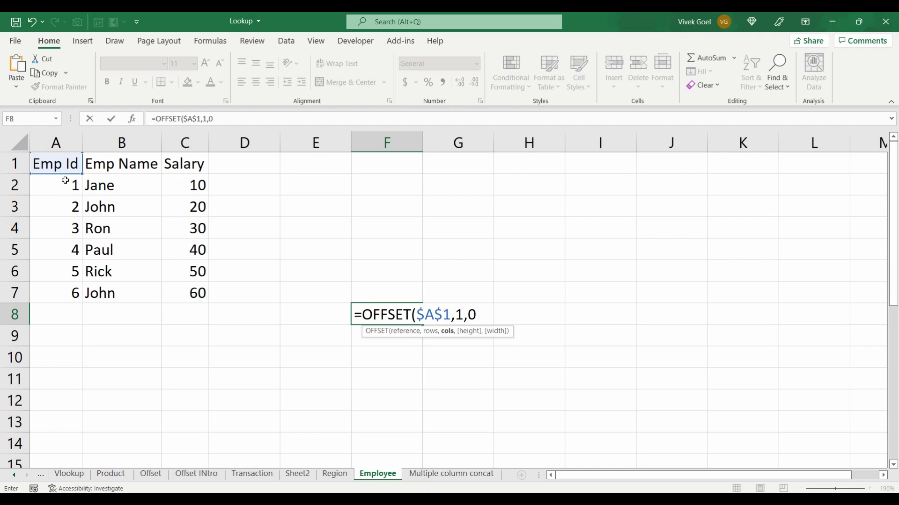
text(,count)
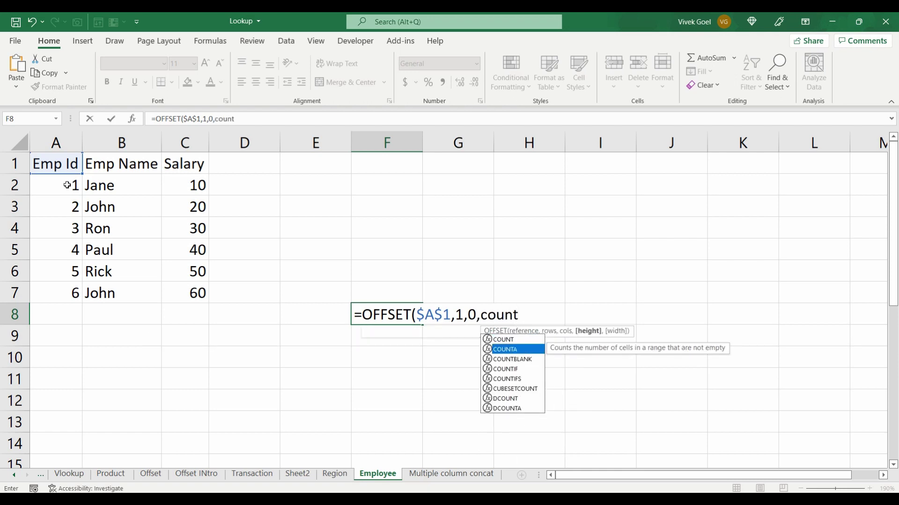
Step: Finish the OFFSET with height COUNTA(A:A)-1 and width COUNTA(1:1), and commit it
key(Tab)
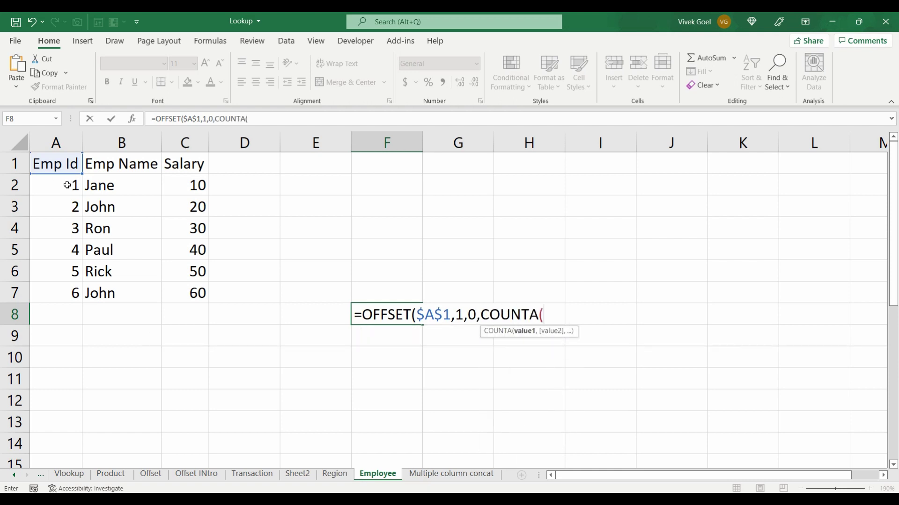
click(54, 142)
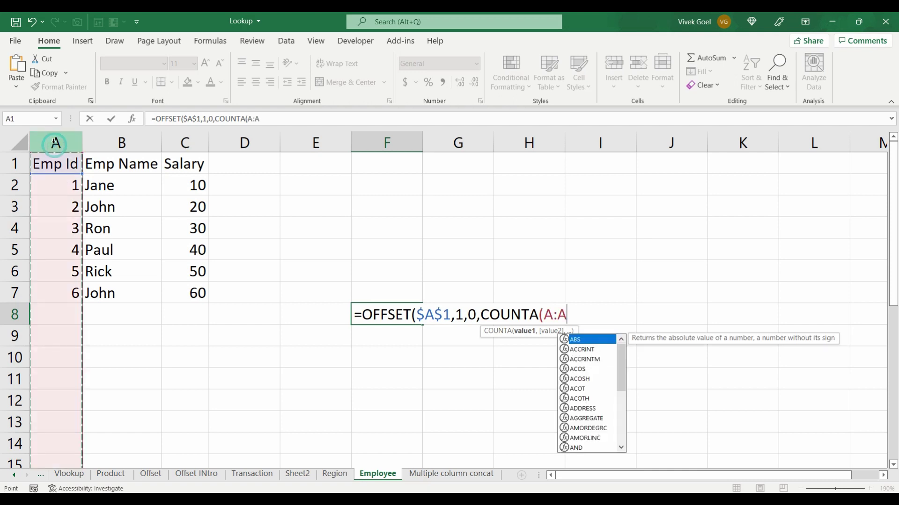
text()-)
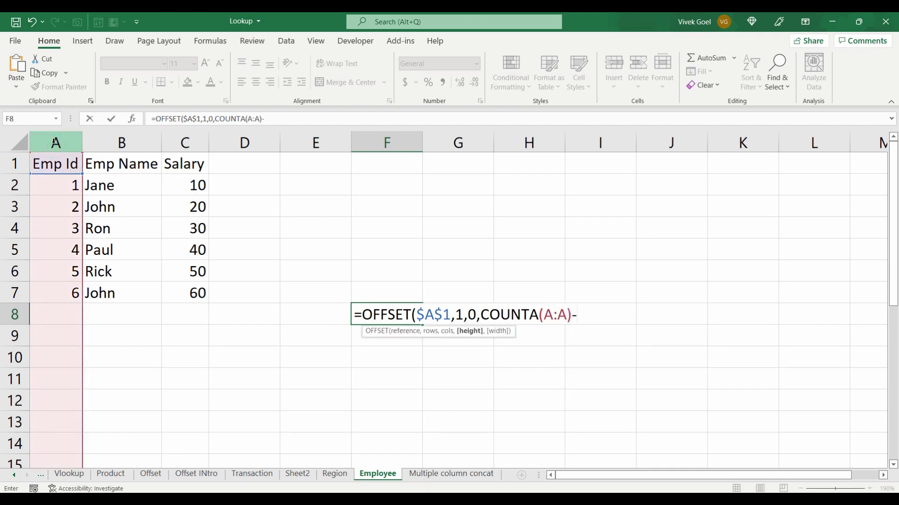
text(1,)
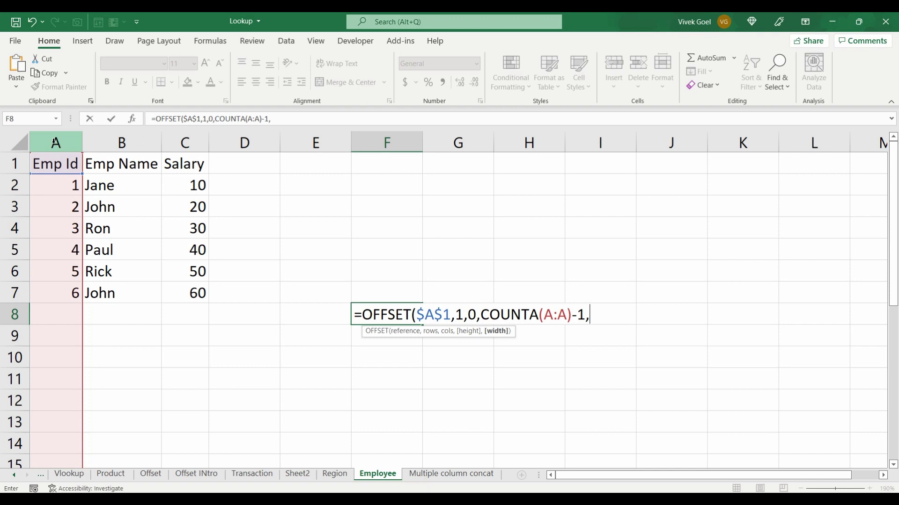
text(count)
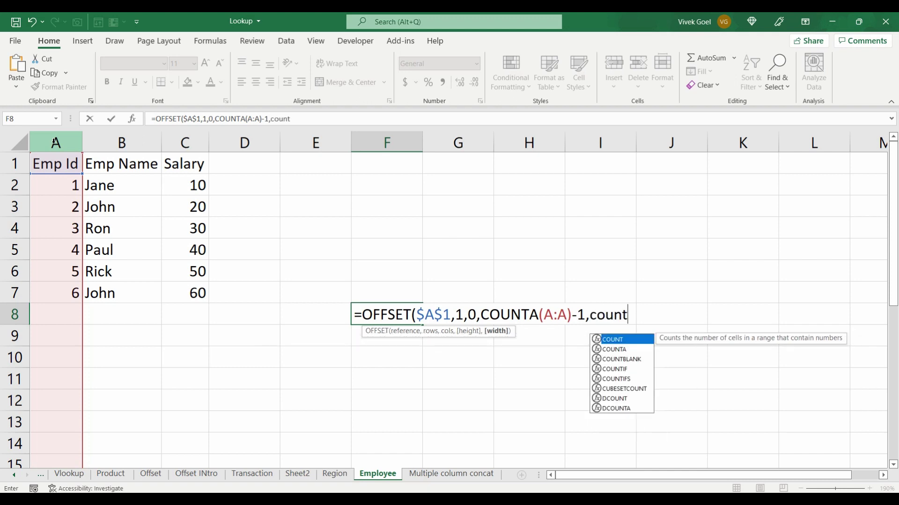
key(Down)
key(Tab)
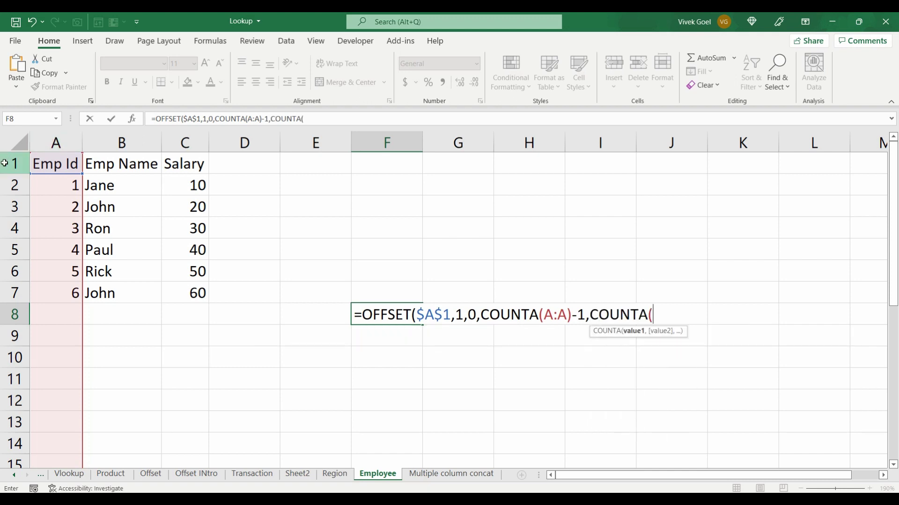
click(6, 163)
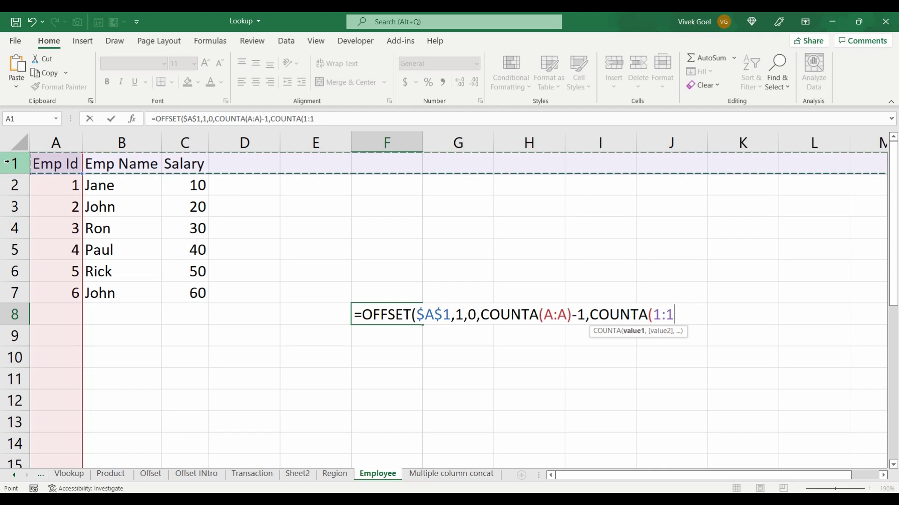
text())
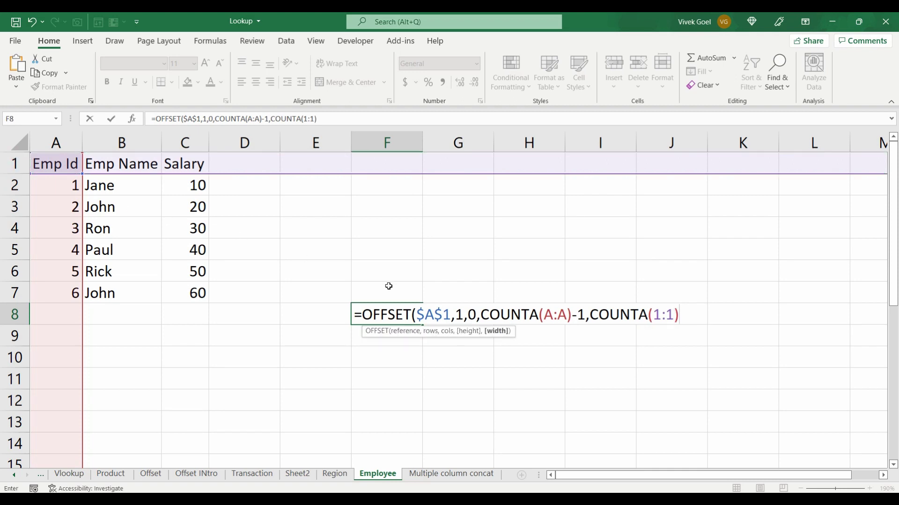
key(Return)
Step: Check the spilled employee table, then select F8's OFFSET expression in the formula bar
key(Up)
key(Right)
key(Down)
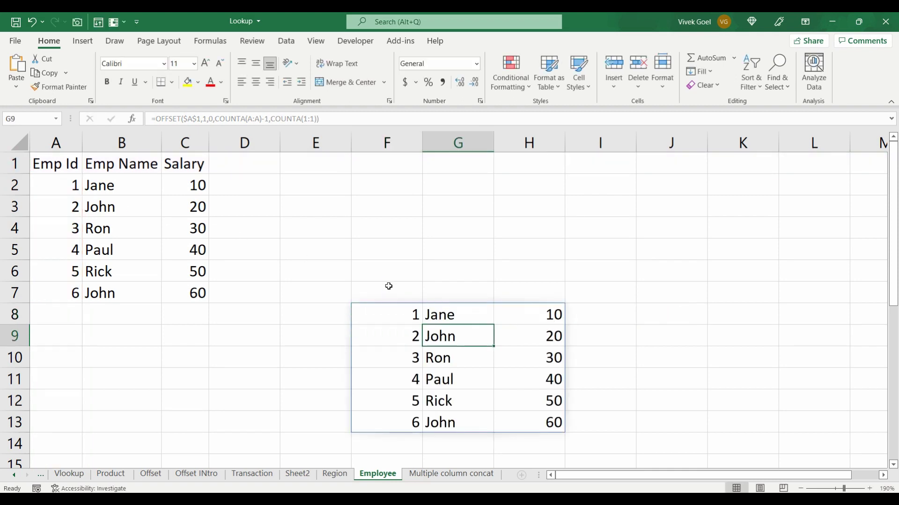
key(Right)
key(Up)
key(Left)
key(Left)
key(Down)
key(Right)
key(Right)
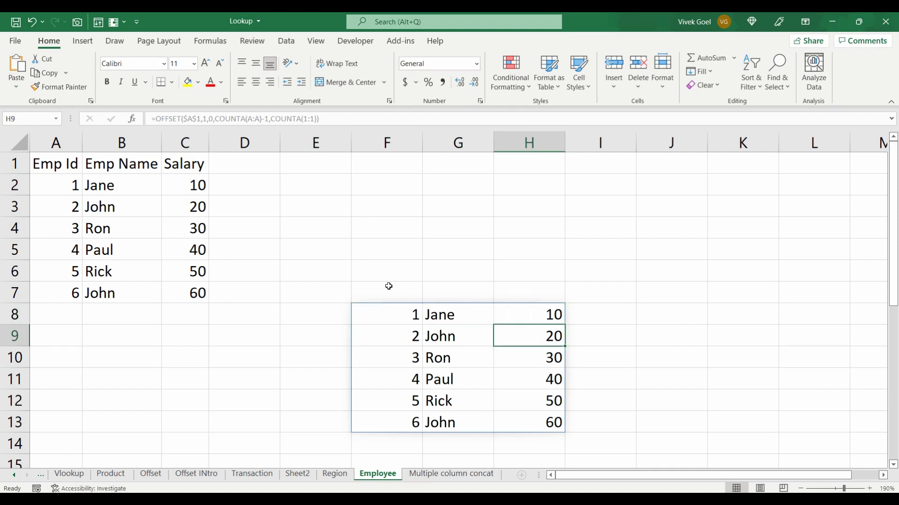
key(Down)
click(414, 311)
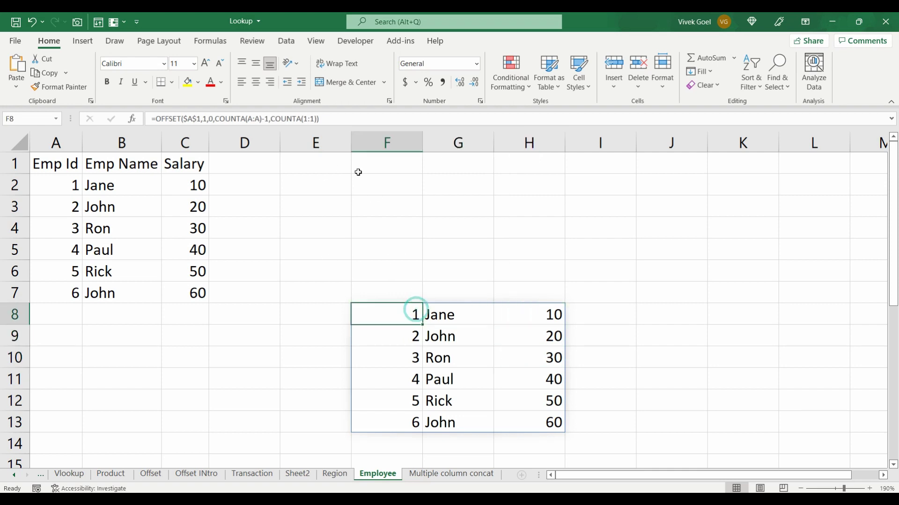
drag(330, 119, 156, 119)
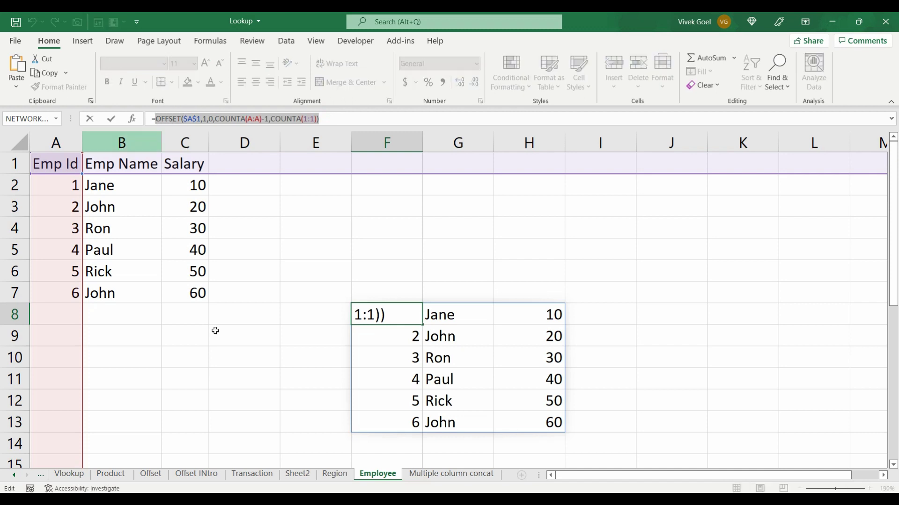
Step: On the Transaction sheet, begin =VLOOKUP(D2, in G2 for the Emp Name column
key(Escape)
click(260, 475)
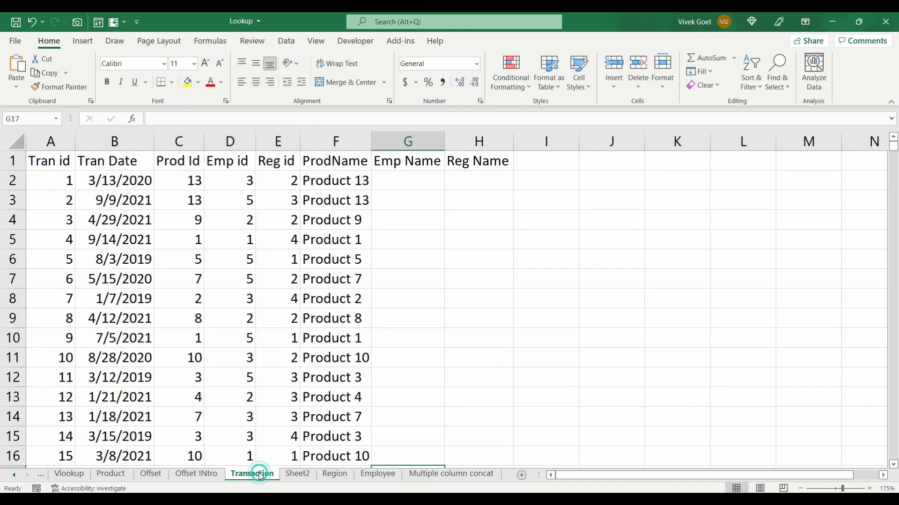
click(391, 182)
text(=)
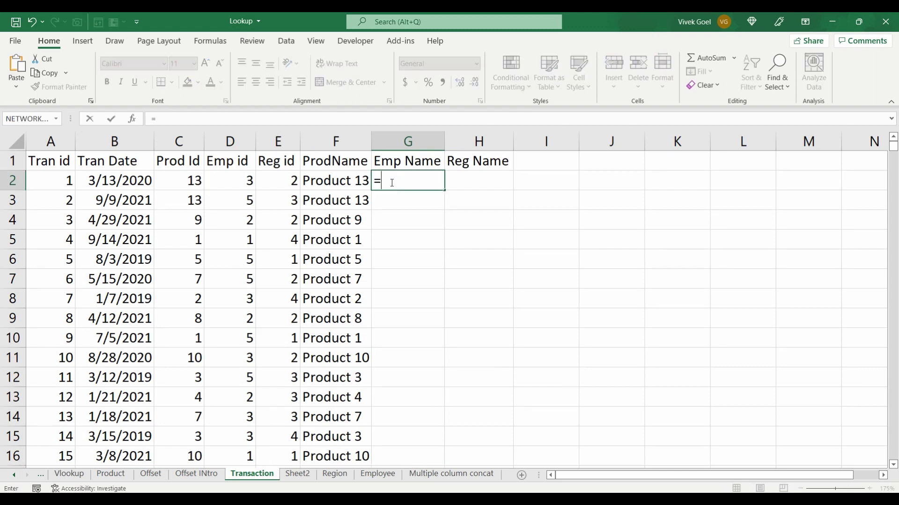
text(vlo)
key(Tab)
key(Left)
key(Left)
key(Left)
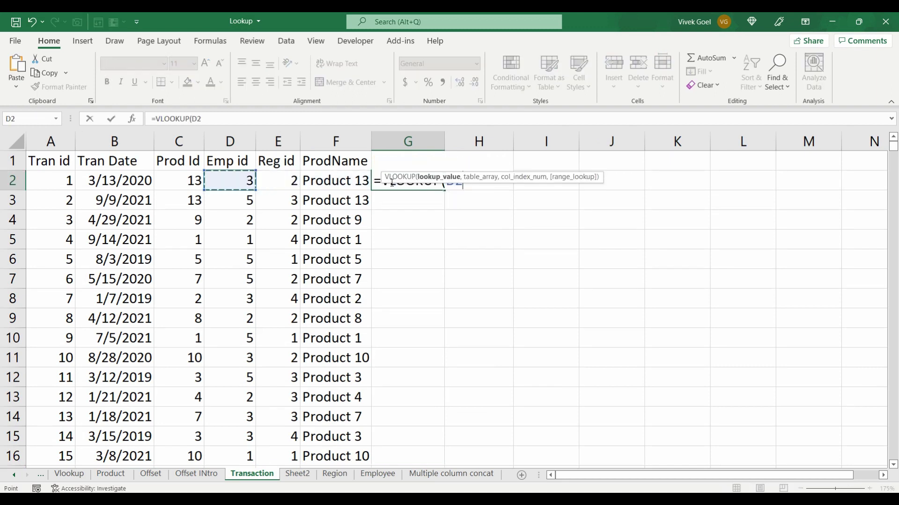
text(,)
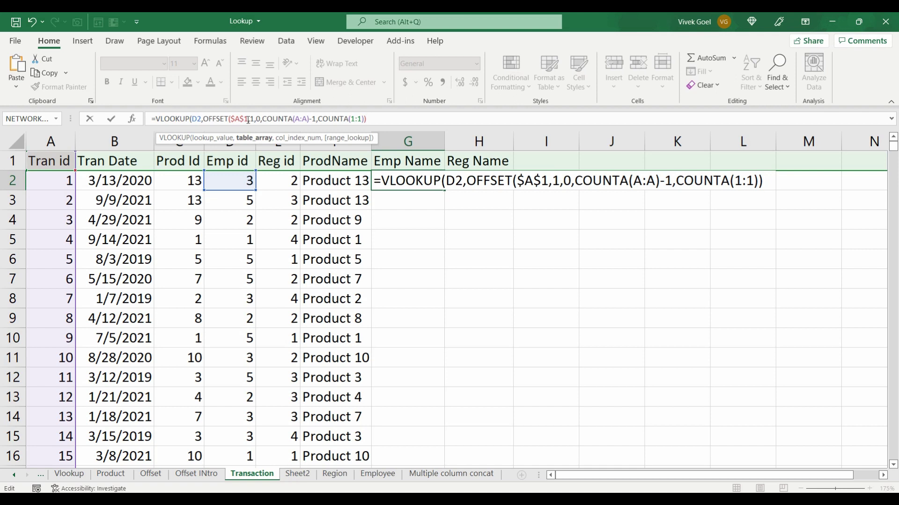
Step: Prefix $A$1 and both COUNTA ranges with Employee!, close with ,2,FALSE) and commit G2
click(231, 119)
text(Employee)
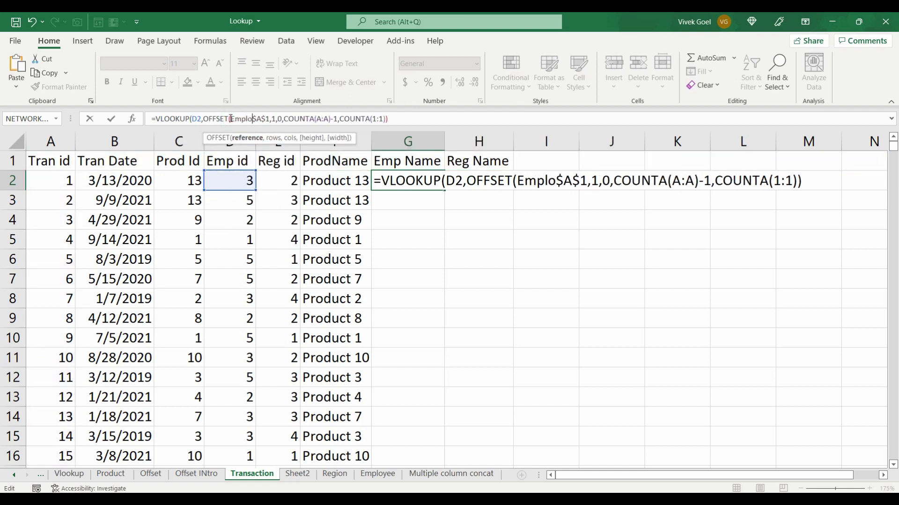
text(!)
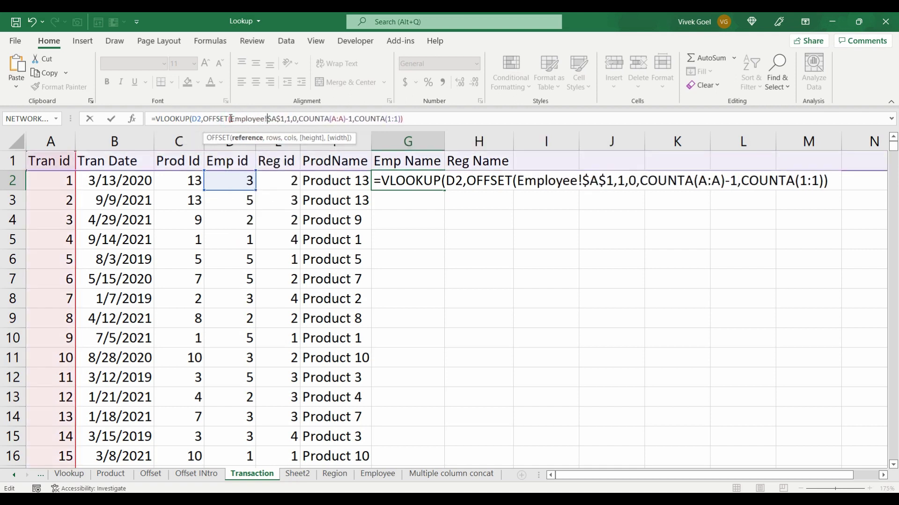
key(shift+Left)
key(shift+Left)
key(shift+Left)
key(shift+Left)
key(shift+Left)
key(shift+Left)
key(shift+Left)
key(ctrl+c)
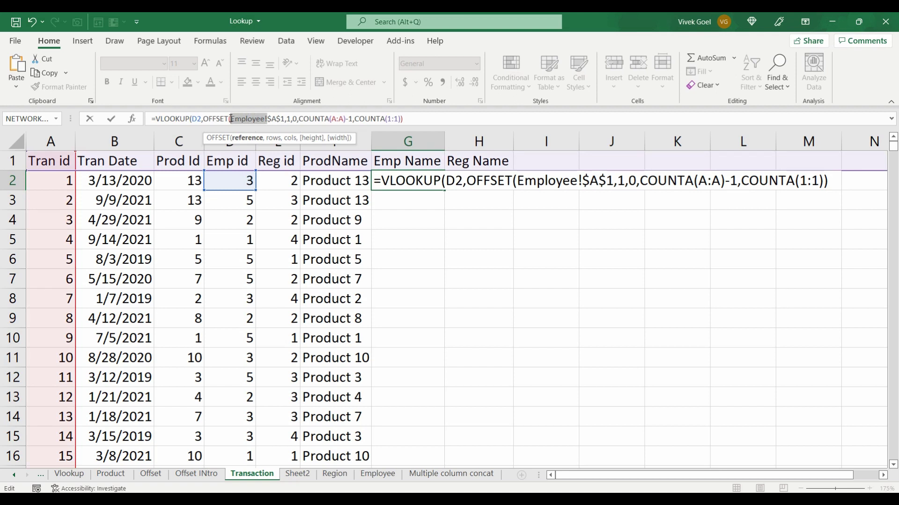
click(330, 119)
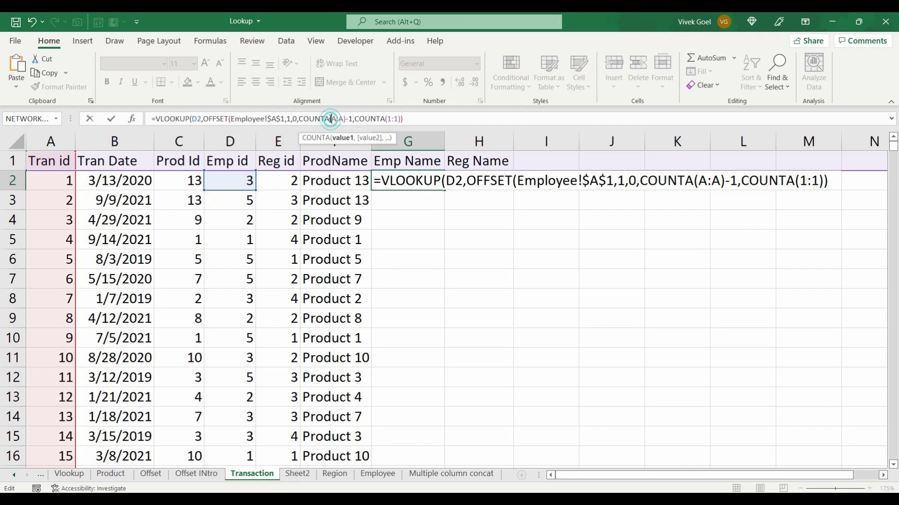
key(ctrl+v)
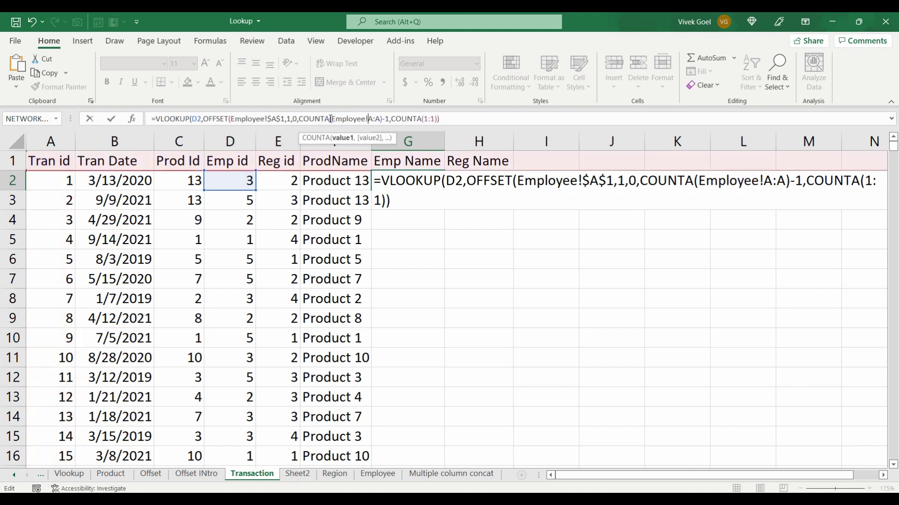
click(424, 118)
key(ctrl+v)
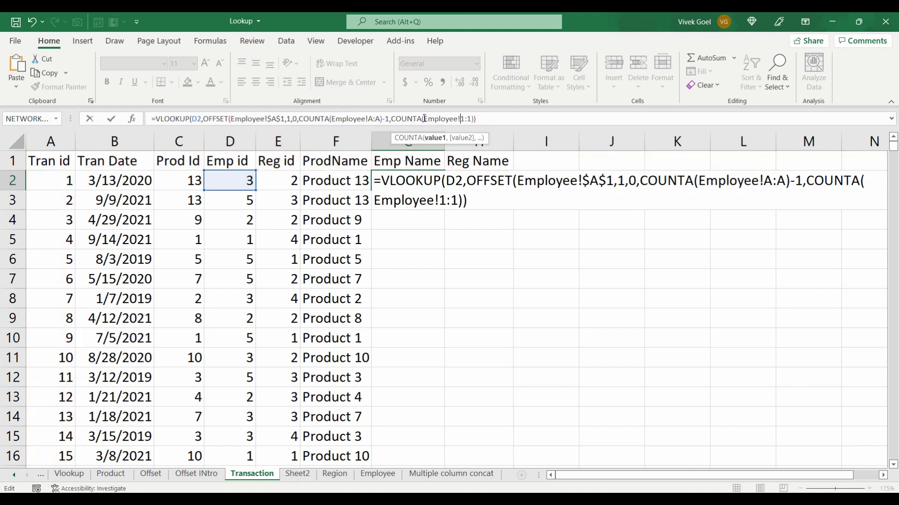
click(479, 118)
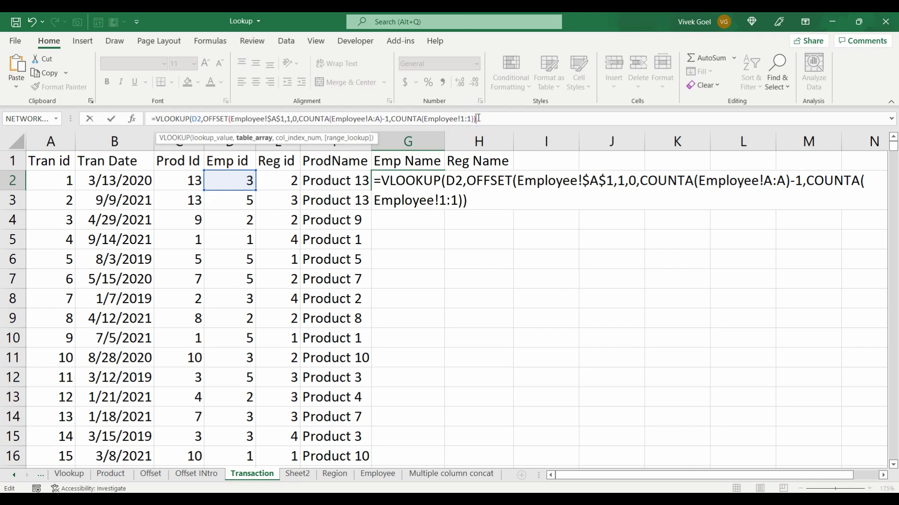
text(,2,FALSE)
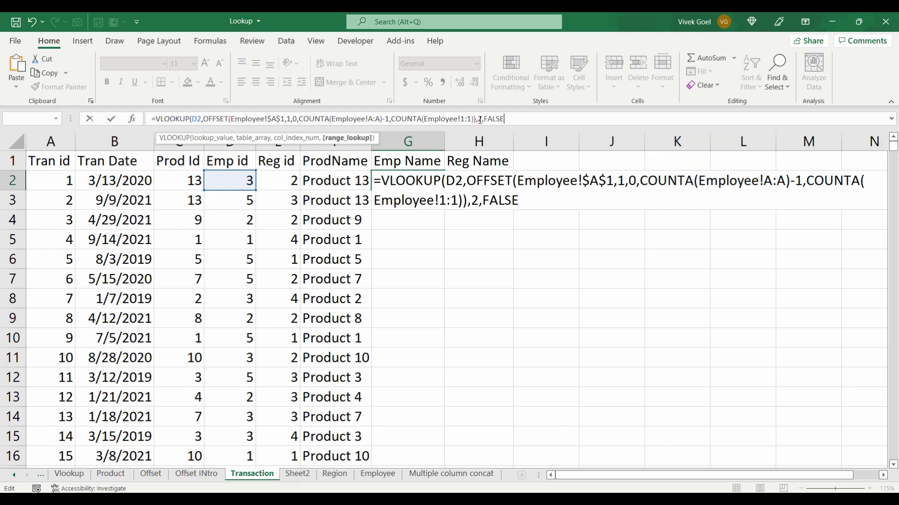
text())
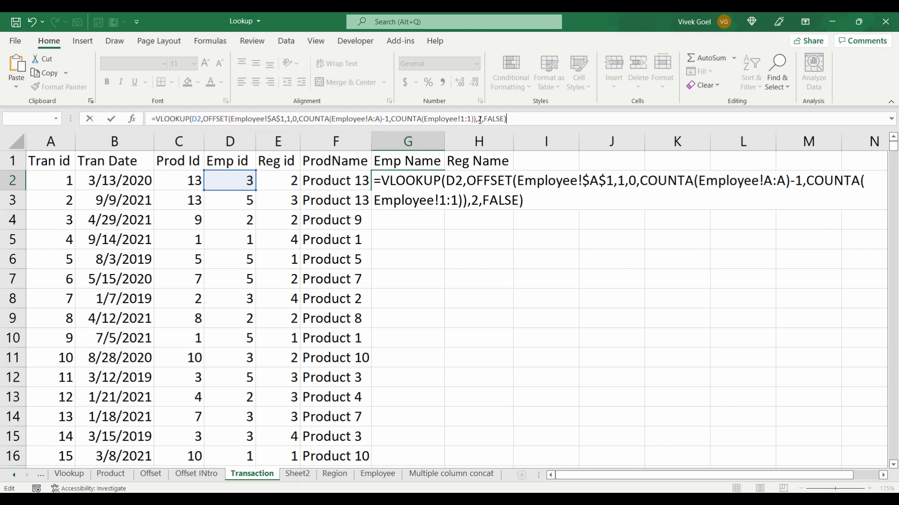
key(ctrl+Return)
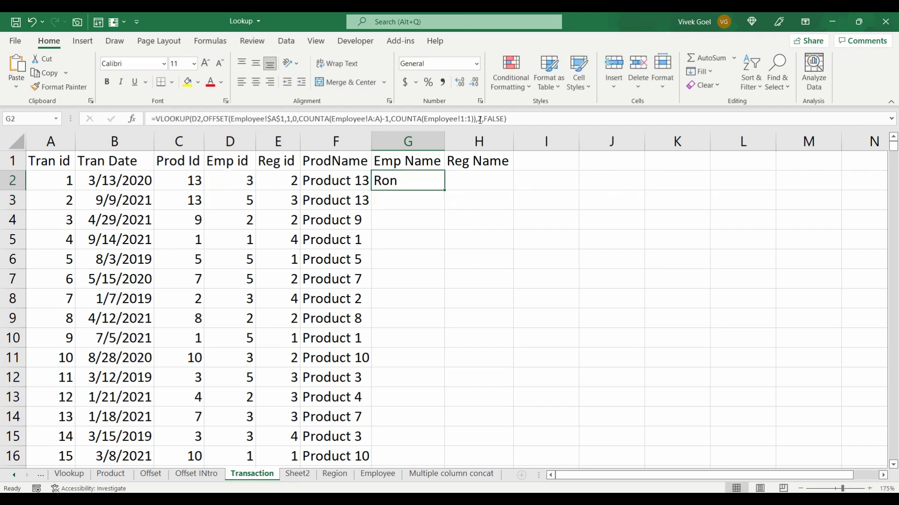
Step: Fill the Emp Name formula down column G and inspect the #REF! cells G10–G16
double_click(442, 190)
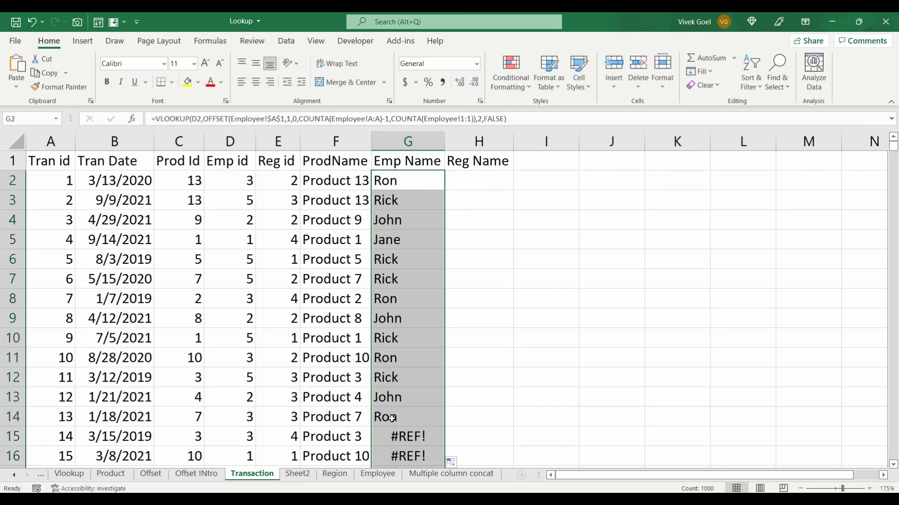
click(401, 433)
click(404, 453)
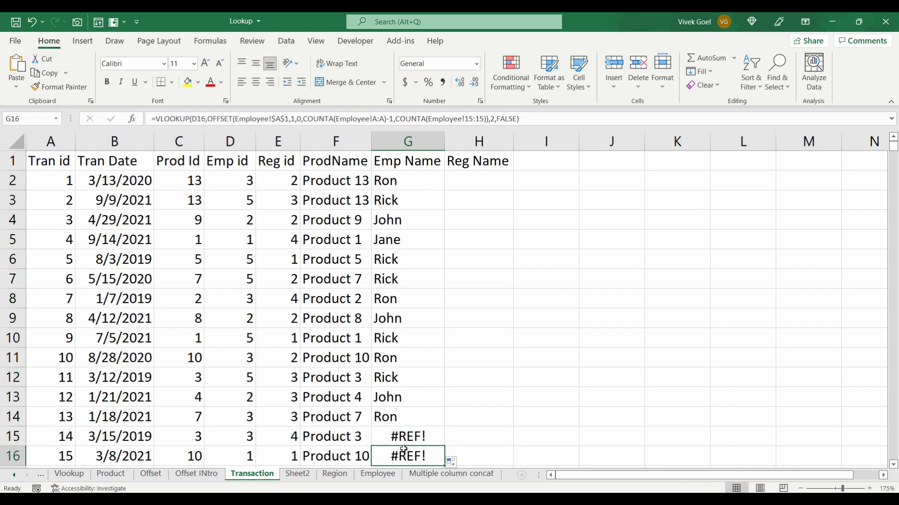
click(403, 437)
click(405, 454)
click(405, 437)
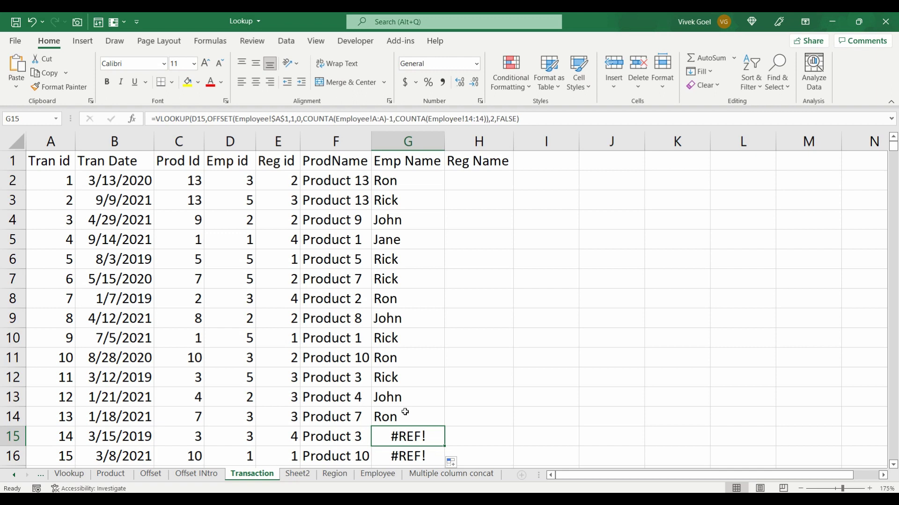
click(405, 378)
click(403, 350)
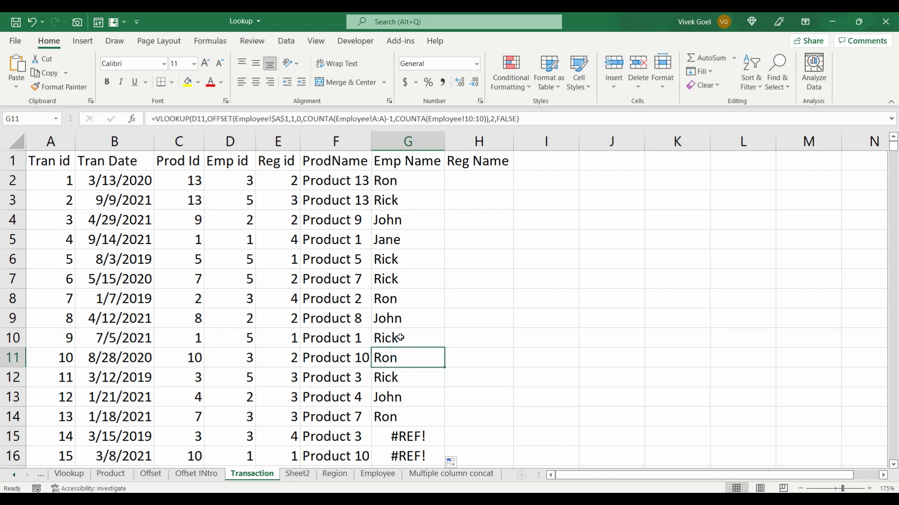
click(400, 337)
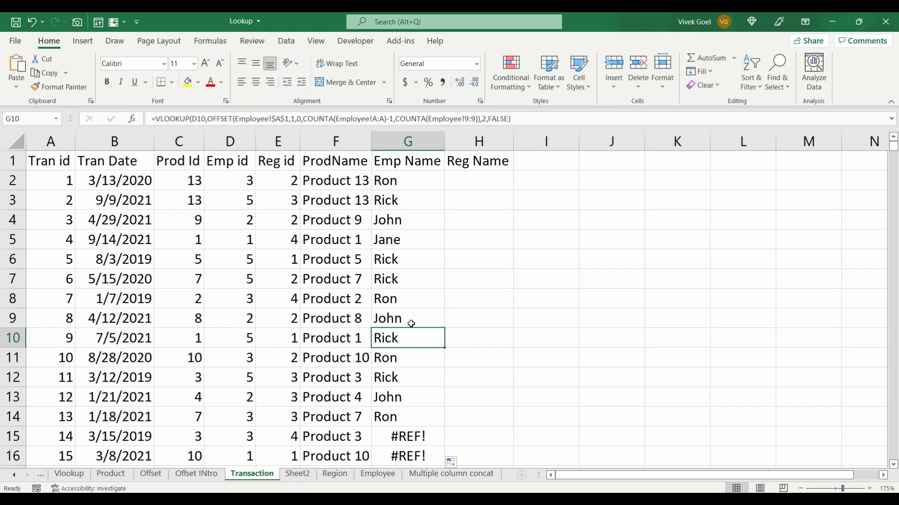
Step: Change G2's header count to COUNTA(Employee!$1:$1) and refill the column
click(404, 187)
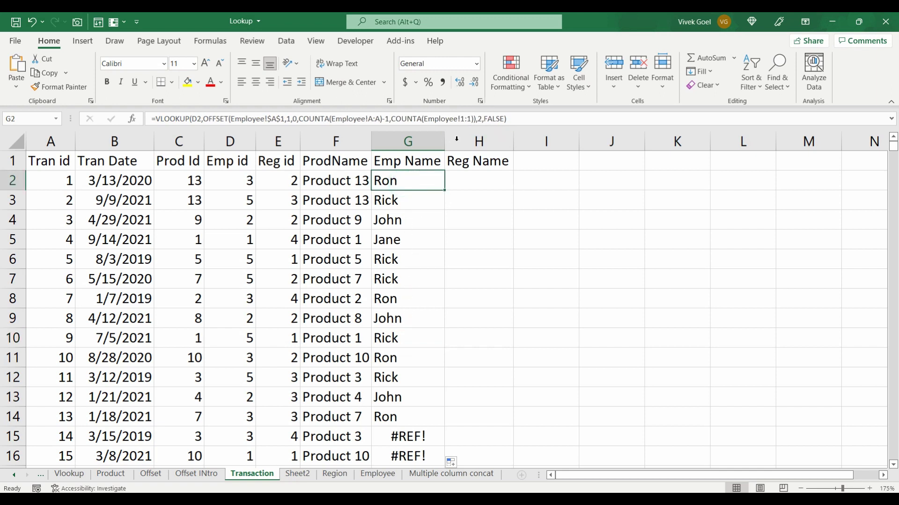
click(471, 119)
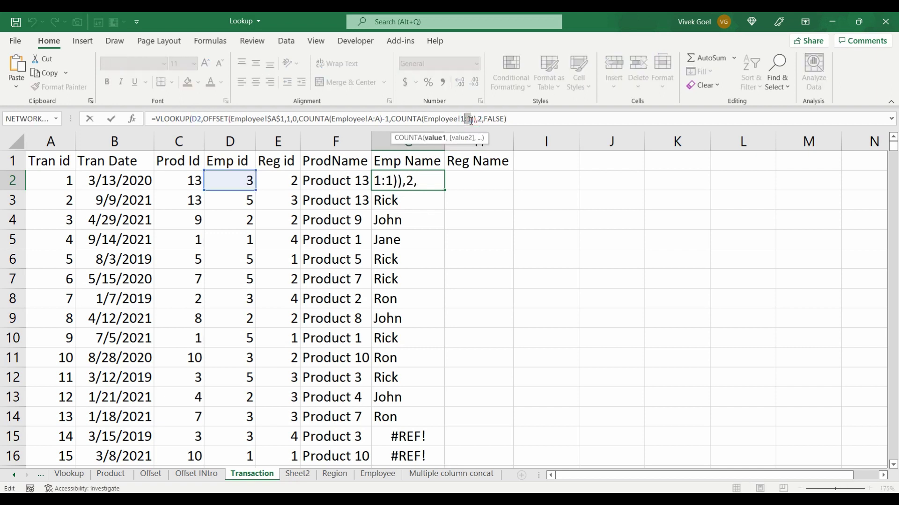
key(F4)
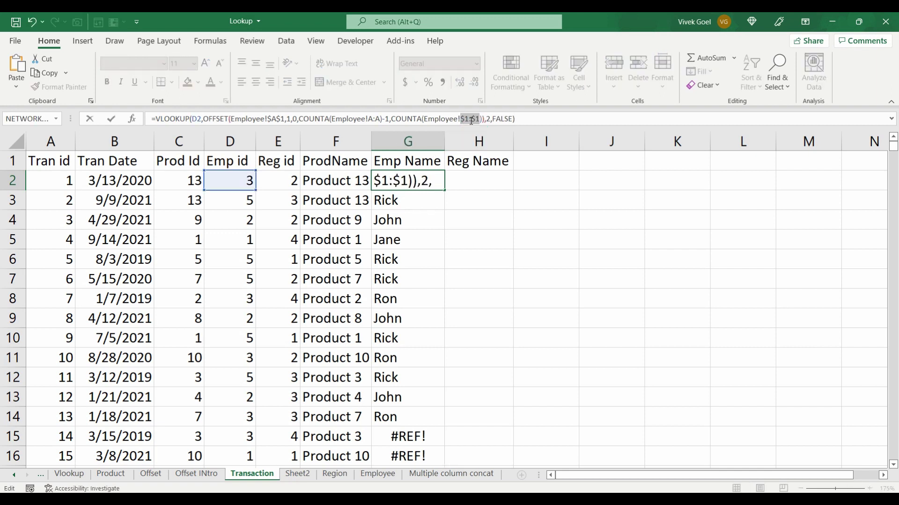
key(ctrl+Return)
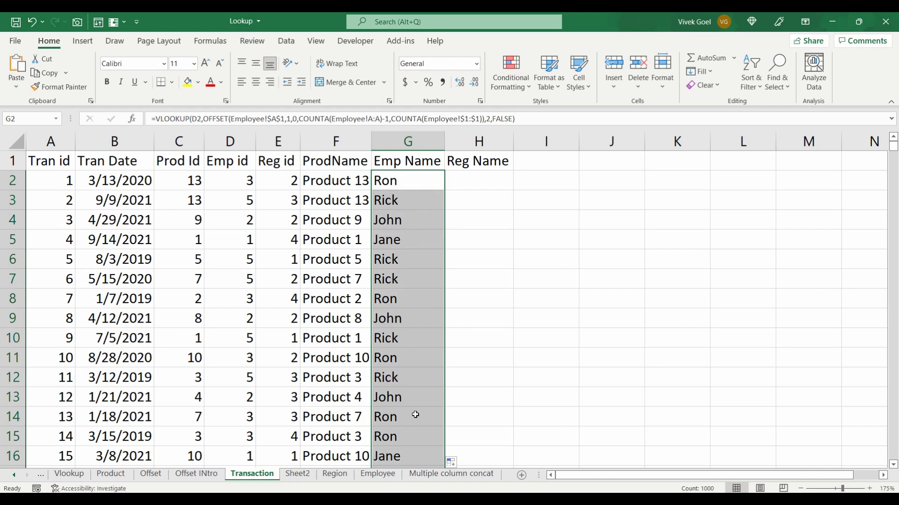
click(482, 193)
click(484, 180)
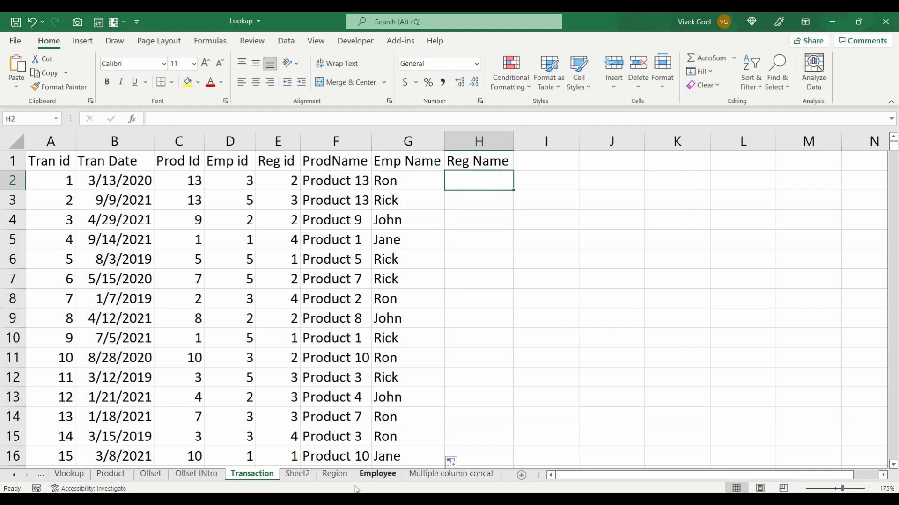
click(334, 474)
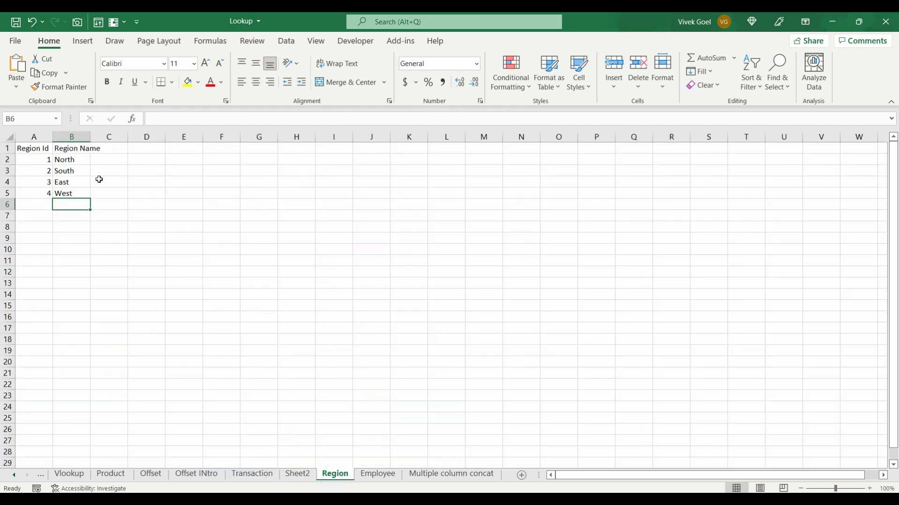
scroll(99, 180, up, 7)
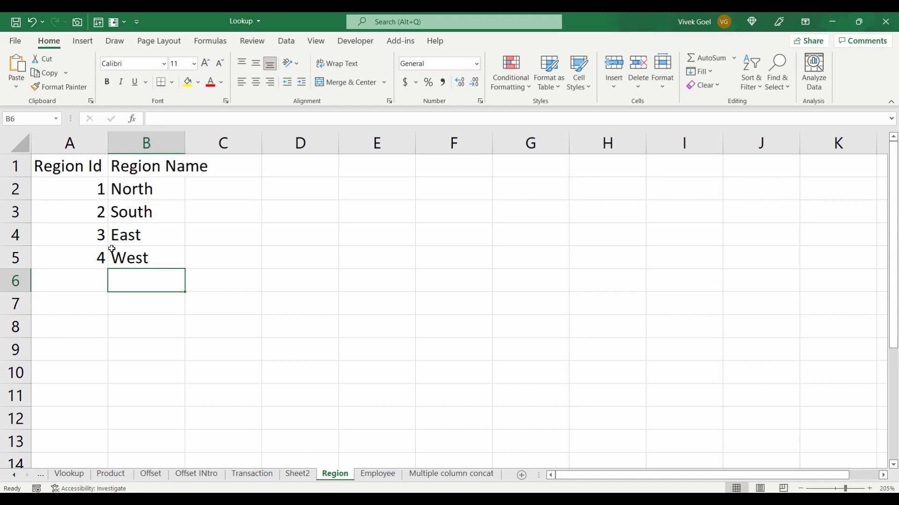
click(252, 475)
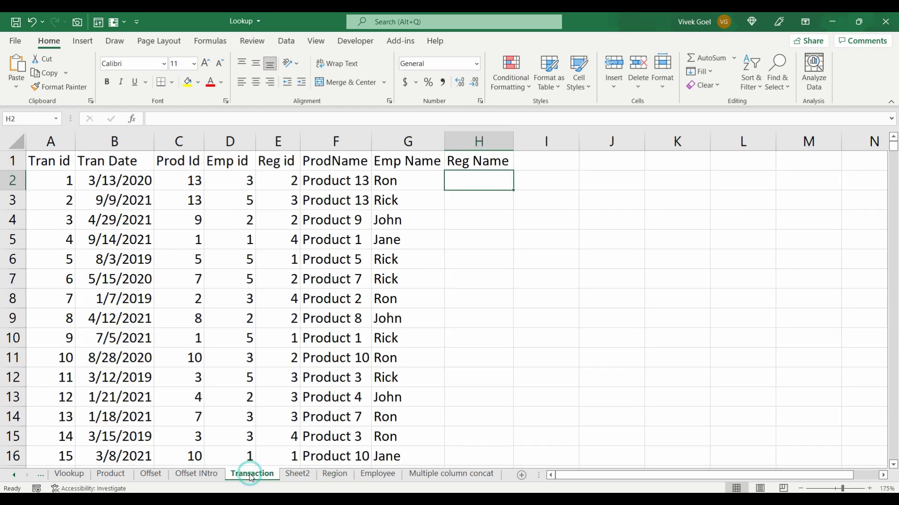
click(339, 181)
click(382, 181)
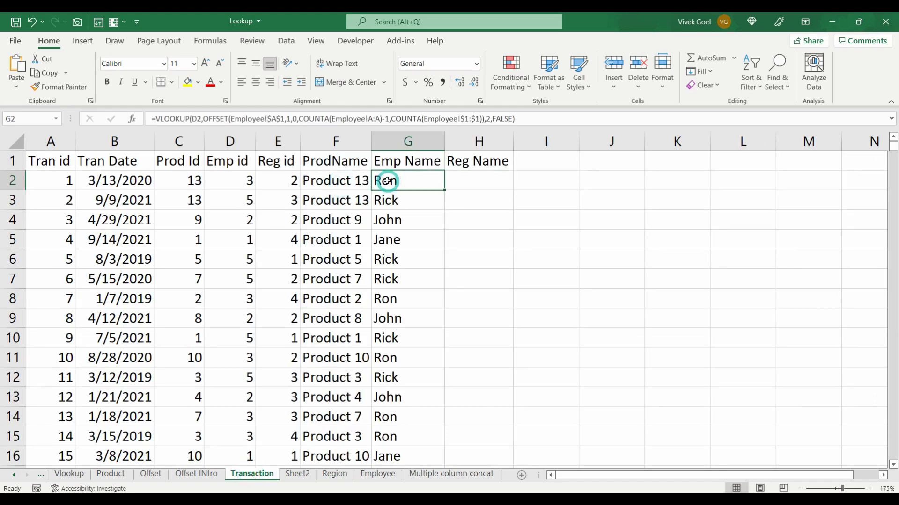
click(391, 207)
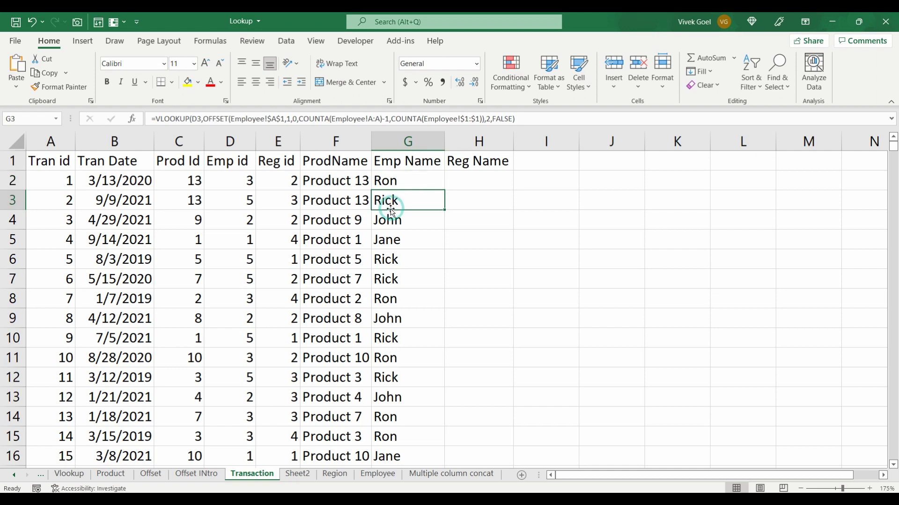
click(391, 220)
click(393, 239)
click(368, 239)
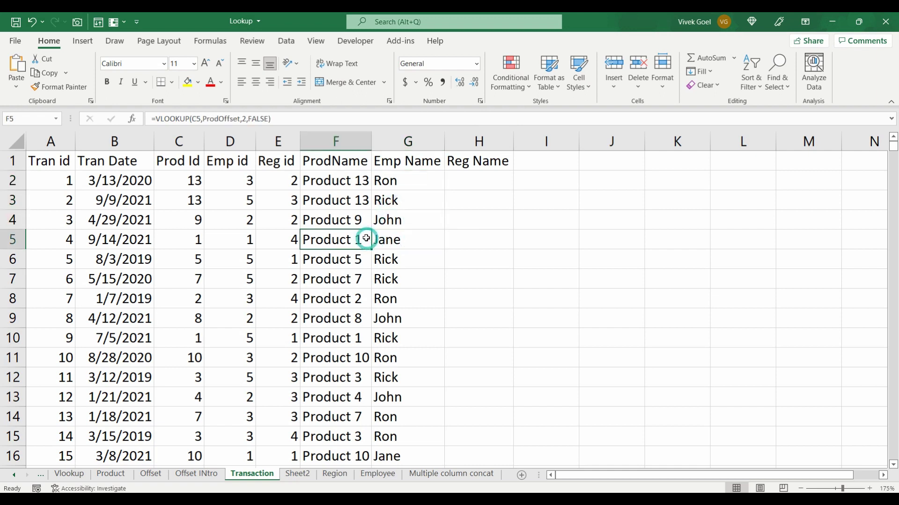
click(395, 257)
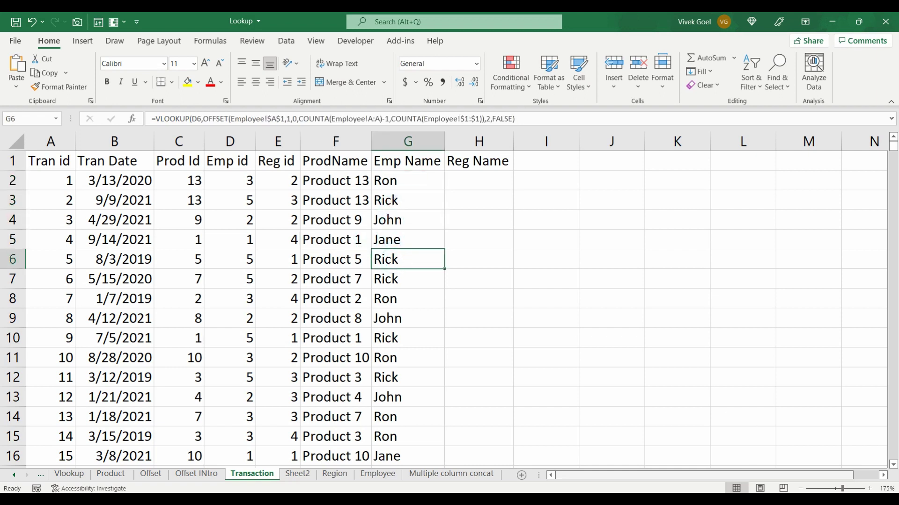